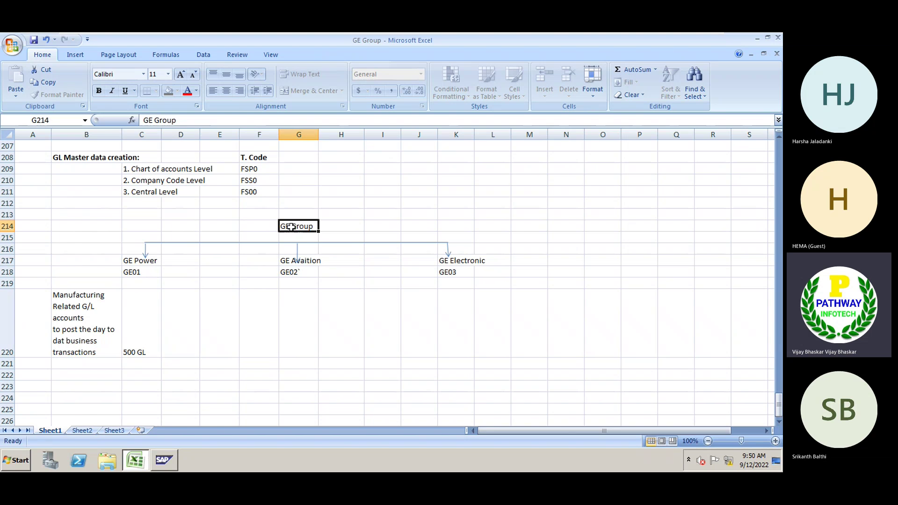
Step: Examine the GE Group hierarchy: the three companies, their company codes and the G/L account entry under GE Power
{"action": "left_click", "coordinate": [132, 267]}
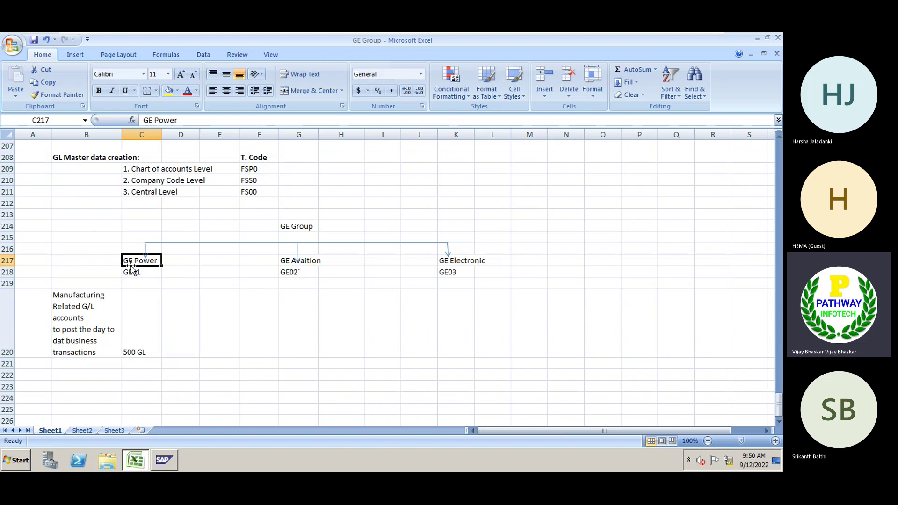
{"action": "left_click", "coordinate": [309, 268]}
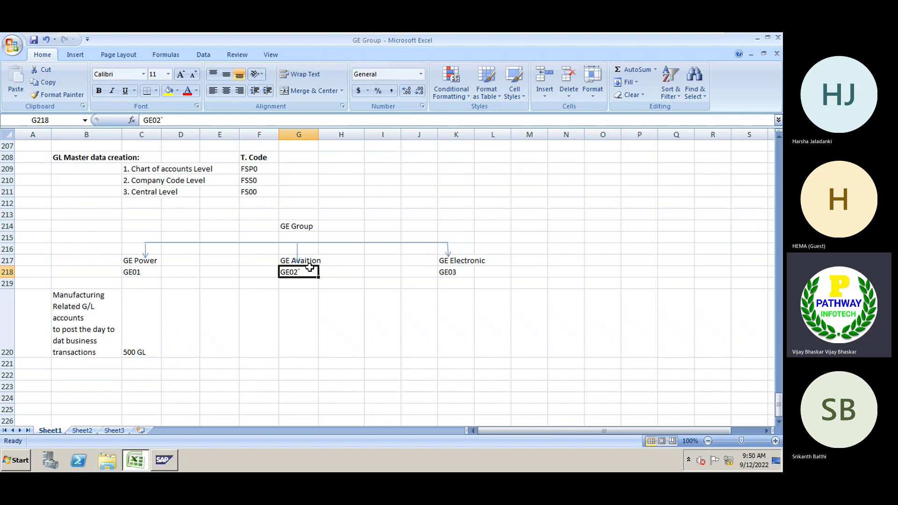
{"action": "left_click", "coordinate": [477, 259]}
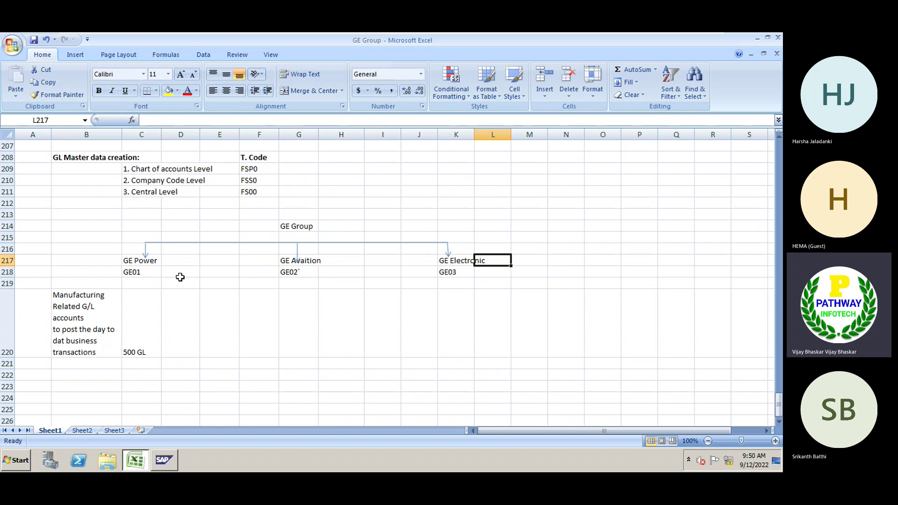
{"action": "left_click", "coordinate": [135, 272]}
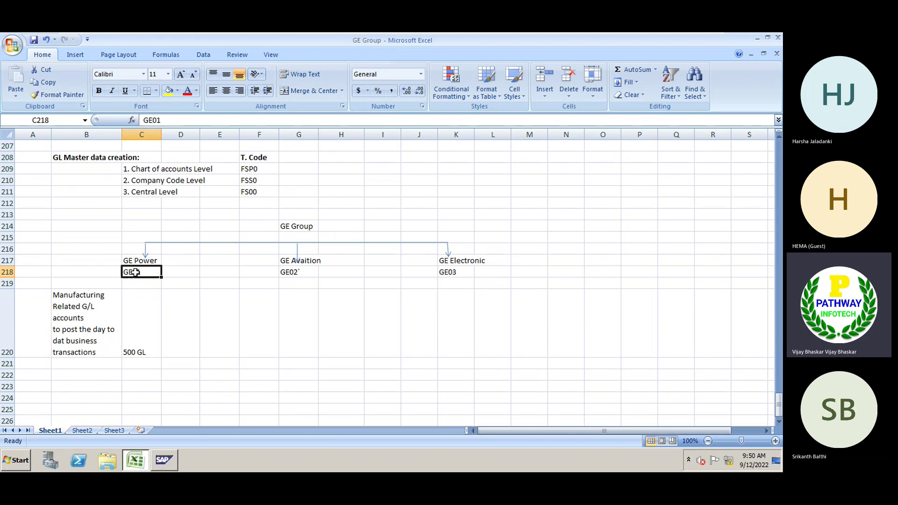
{"action": "left_click", "coordinate": [282, 271]}
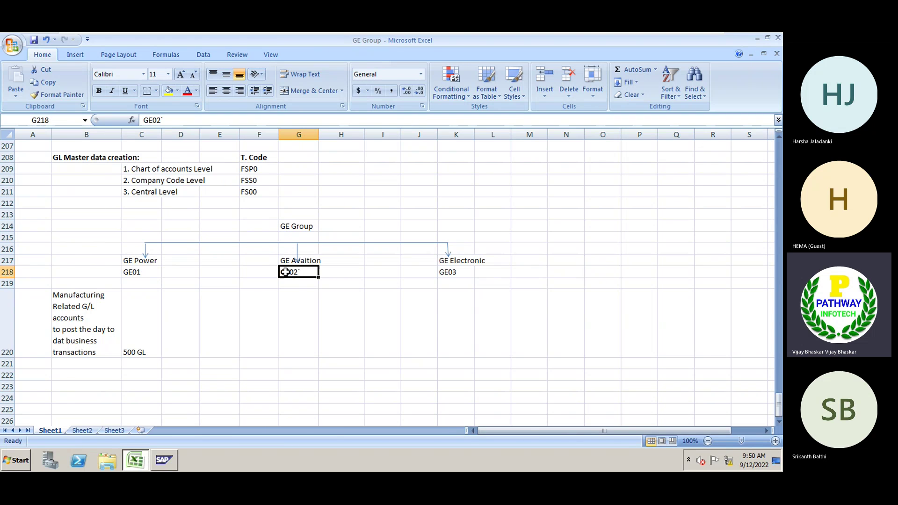
{"action": "left_click", "coordinate": [442, 271]}
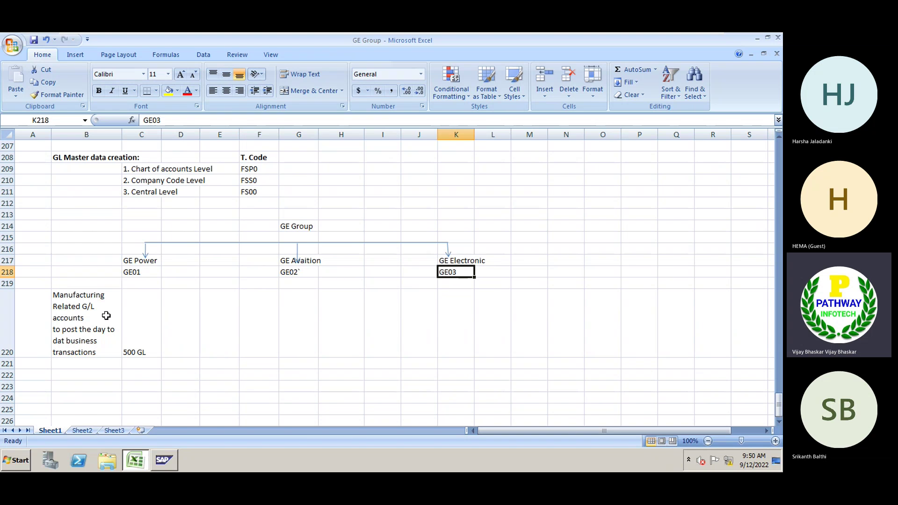
{"action": "left_click", "coordinate": [135, 263]}
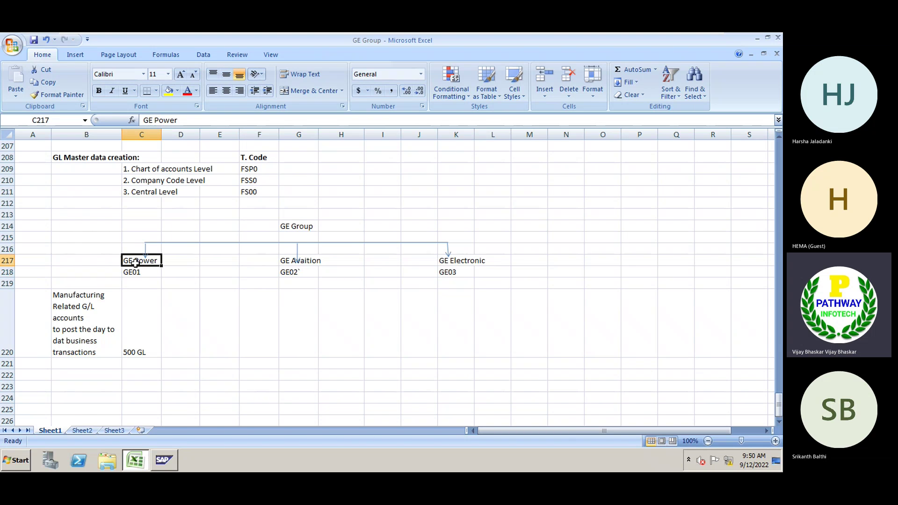
{"action": "left_click", "coordinate": [137, 273]}
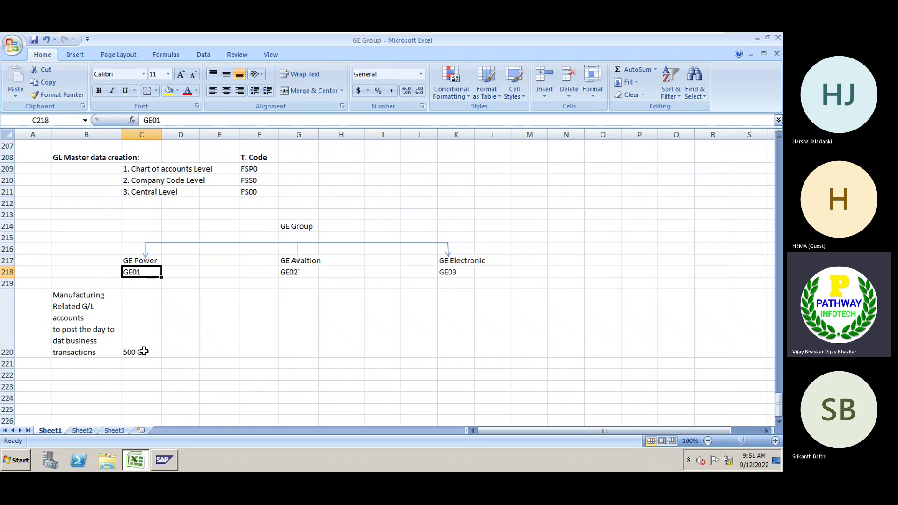
{"action": "left_click", "coordinate": [143, 352]}
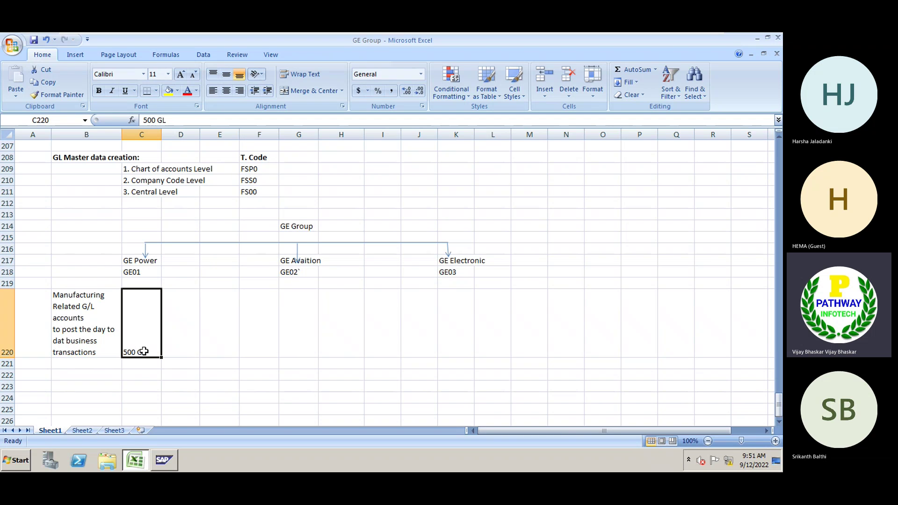
{"action": "left_click", "coordinate": [291, 309]}
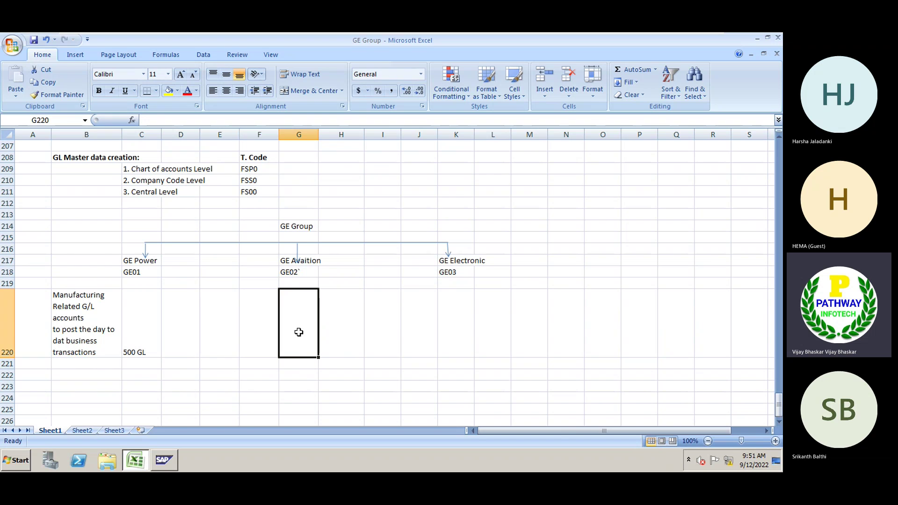
{"action": "left_click", "coordinate": [154, 347]}
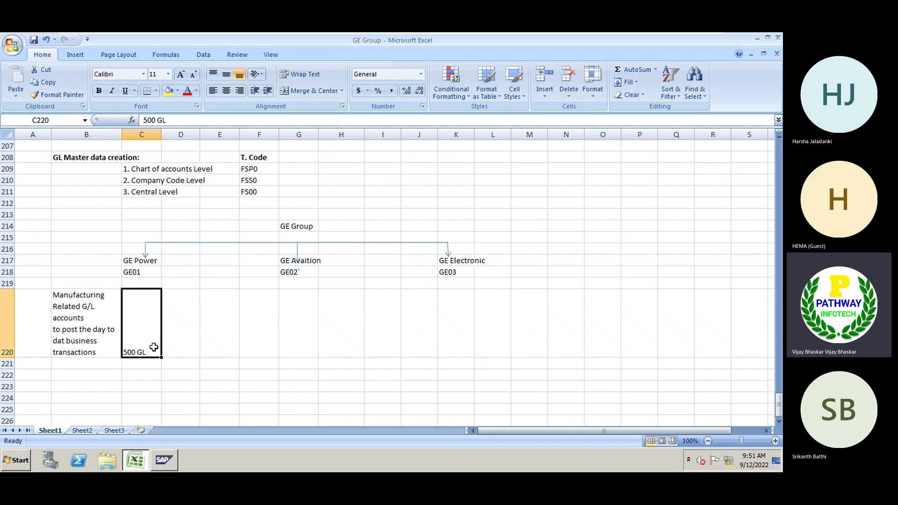
Step: Enter 800 GL for GE Avaition in cell G220 and 900 GL for GE Electronic in cell K220
{"action": "left_click", "coordinate": [302, 338]}
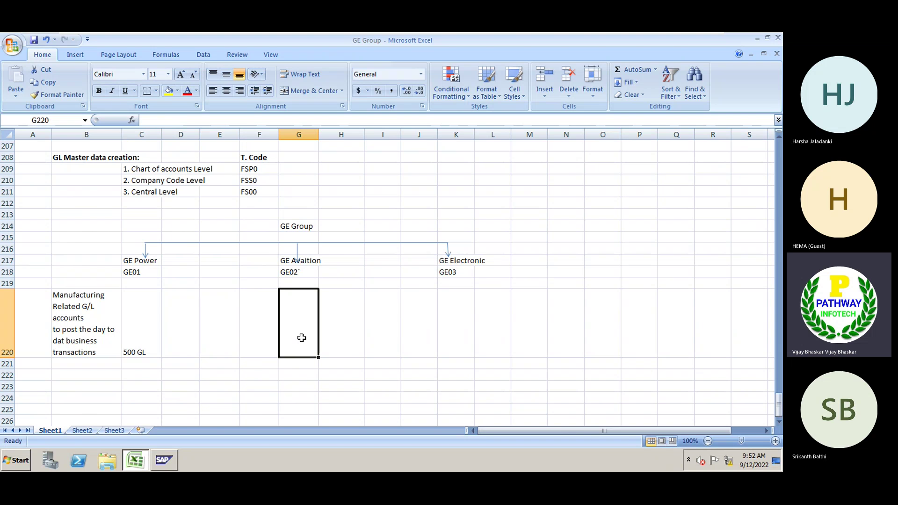
{"action": "type", "text": "800 GL"}
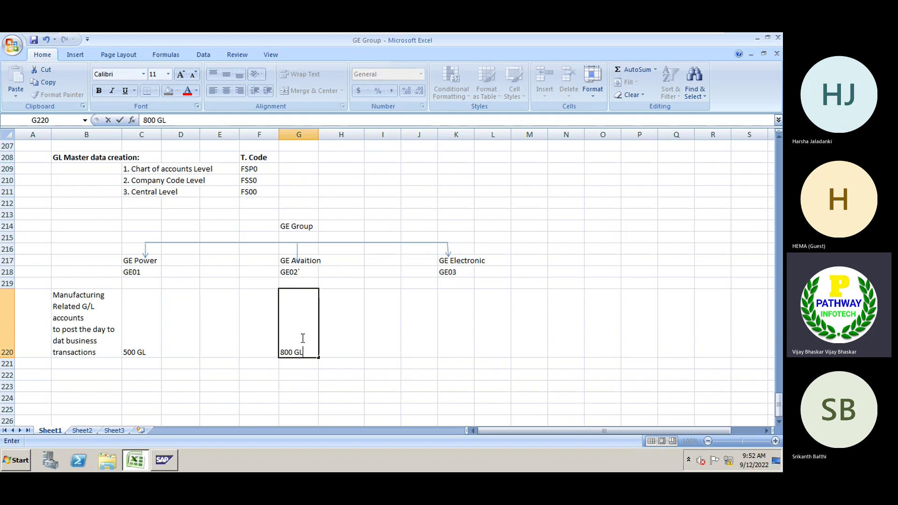
{"action": "key", "text": "Right"}
{"action": "key", "text": "Right"}
{"action": "key", "text": "Right"}
{"action": "key", "text": "Right"}
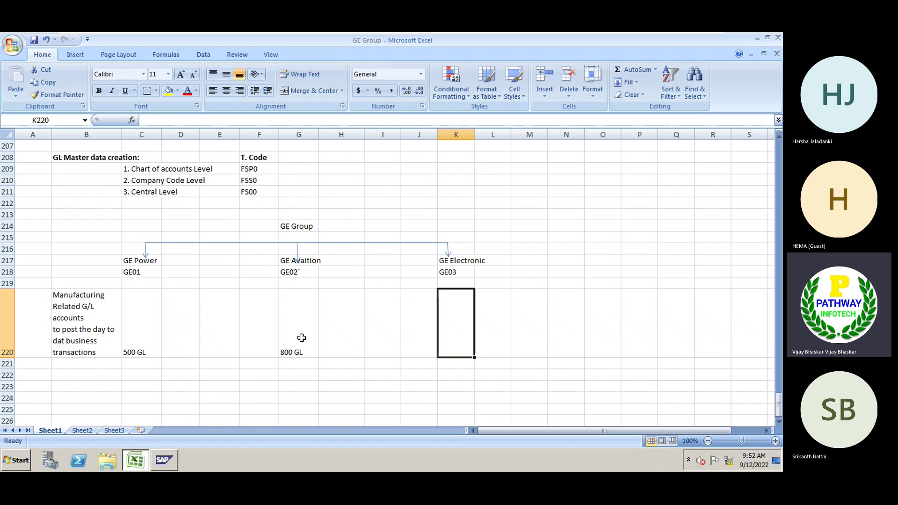
{"action": "type", "text": "900"}
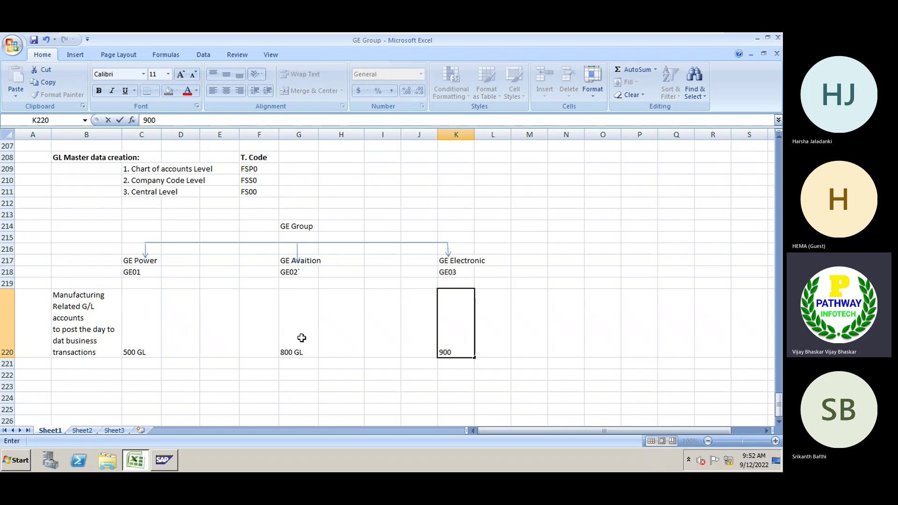
{"action": "type", "text": " GL"}
{"action": "key", "text": "Tab"}
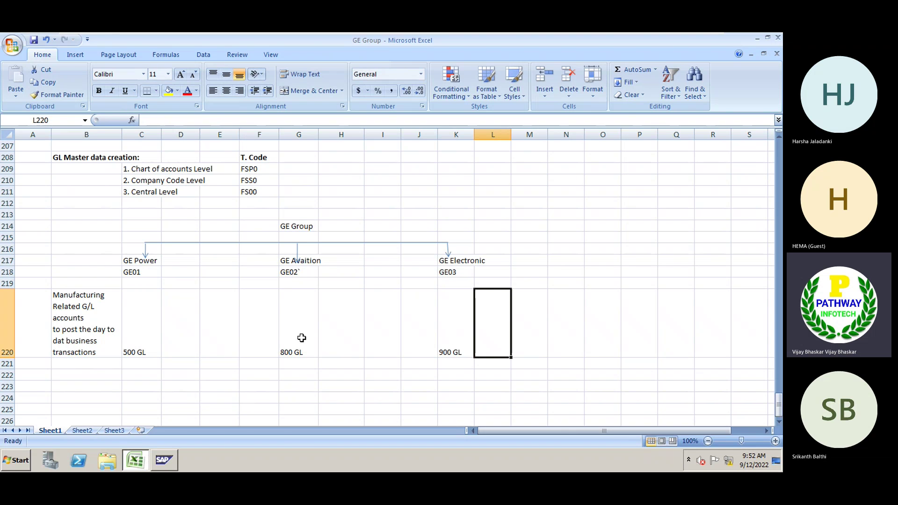
Step: Add up the three companies' G/L accounts with the formula =500+800+900 in cell L220
{"action": "left_click", "coordinate": [137, 338]}
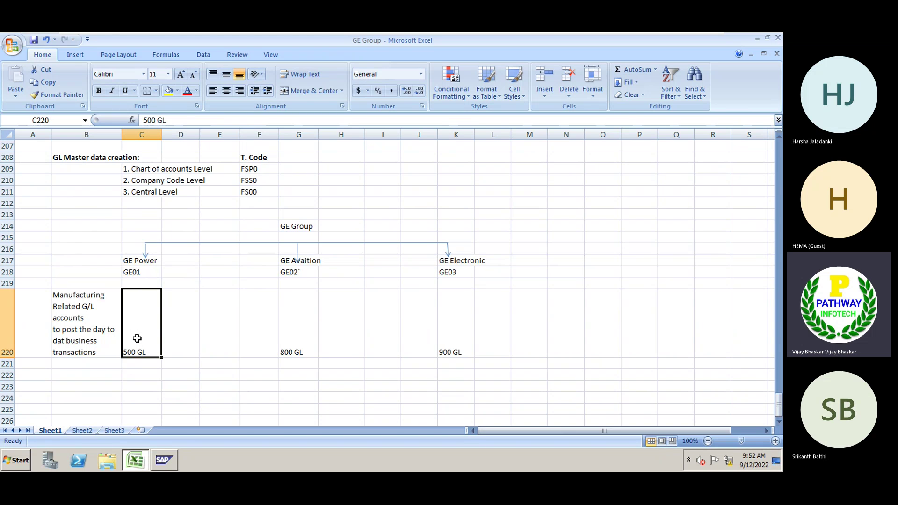
{"action": "key", "text": "Right"}
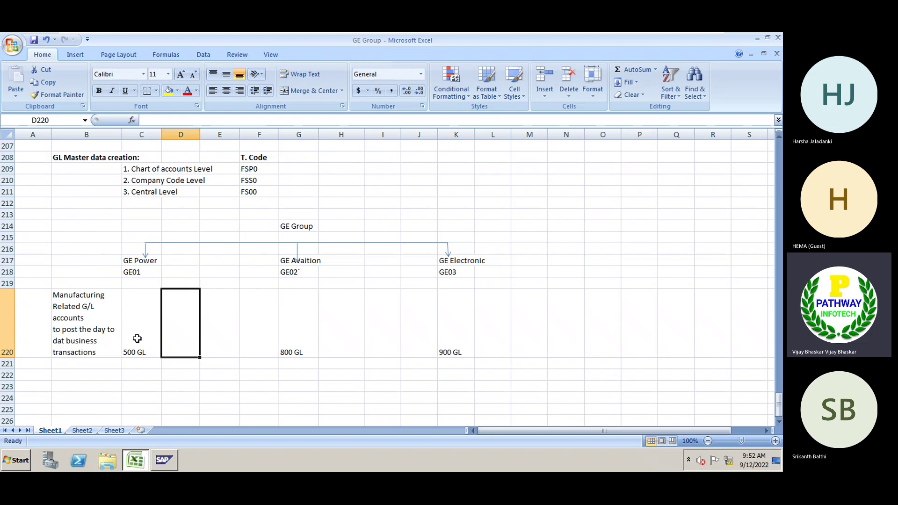
{"action": "key", "text": "Right"}
{"action": "key", "text": "Left"}
{"action": "key", "text": "Left"}
{"action": "key", "text": "Right"}
{"action": "key", "text": "Right"}
{"action": "key", "text": "Right"}
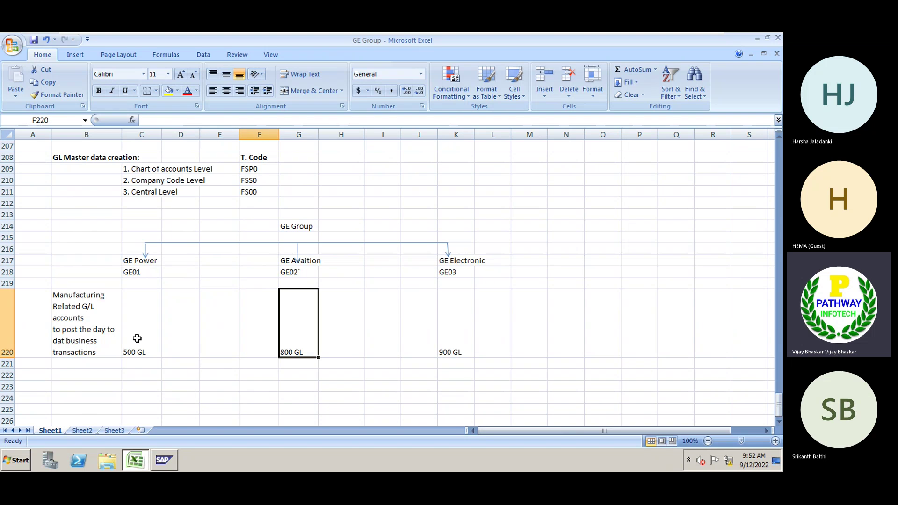
{"action": "key", "text": "Right"}
{"action": "key", "text": "Right"}
{"action": "key", "text": "Right"}
{"action": "key", "text": "Right"}
{"action": "key", "text": "Right"}
{"action": "key", "text": "Right"}
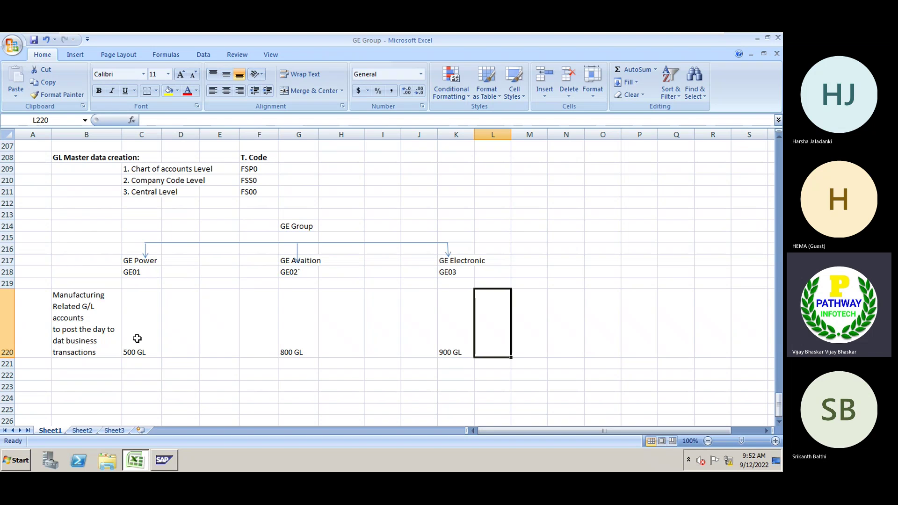
{"action": "type", "text": "=5="}
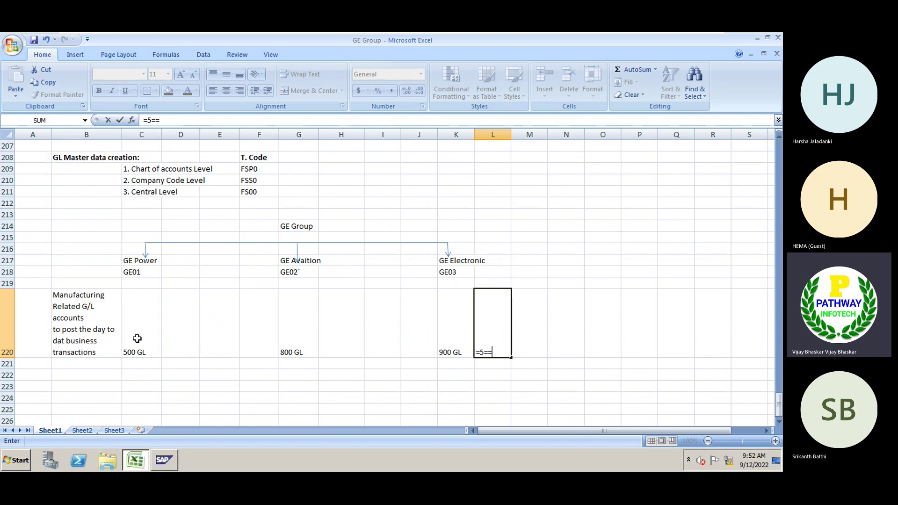
{"action": "key", "text": "BackSpace"}
{"action": "type", "text": "00+800+900"}
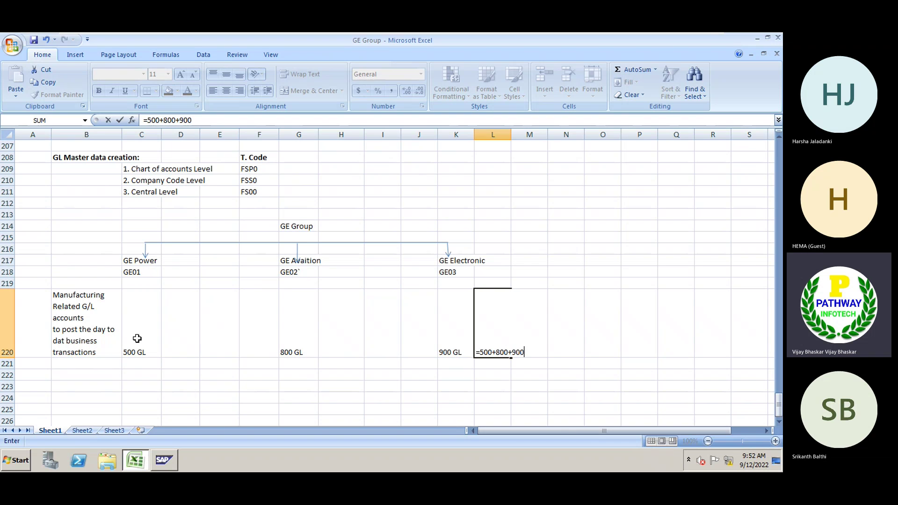
{"action": "key", "text": "Return"}
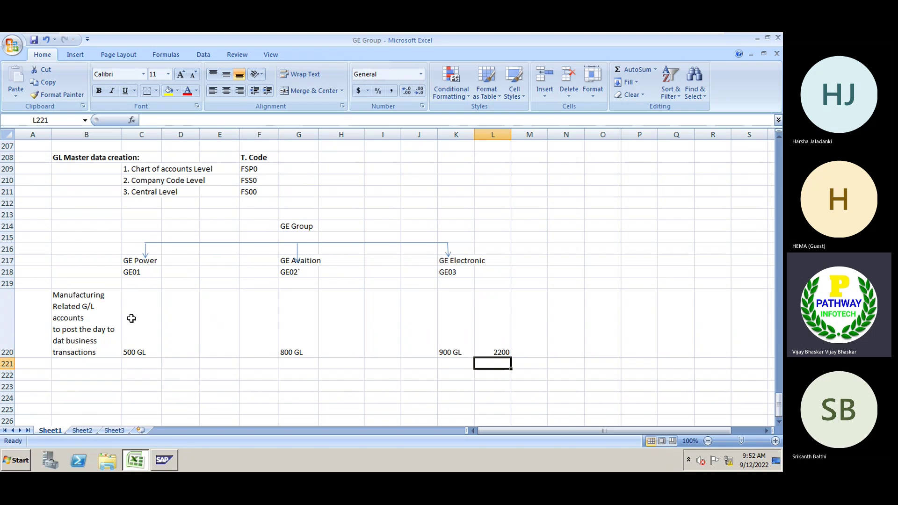
{"action": "left_click", "coordinate": [500, 350]}
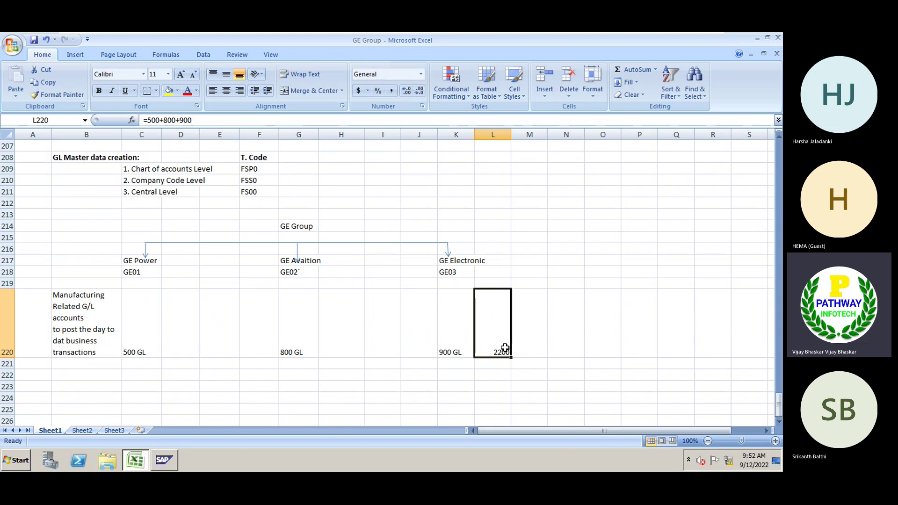
Step: Enter the note "2021 FY The GE Group want to impletemt only GE01 and GE02" in cell B224
{"action": "left_click", "coordinate": [778, 422]}
{"action": "left_click", "coordinate": [778, 423]}
{"action": "left_click", "coordinate": [778, 423]}
{"action": "left_click", "coordinate": [778, 422]}
{"action": "left_click", "coordinate": [778, 423]}
{"action": "left_click", "coordinate": [778, 422]}
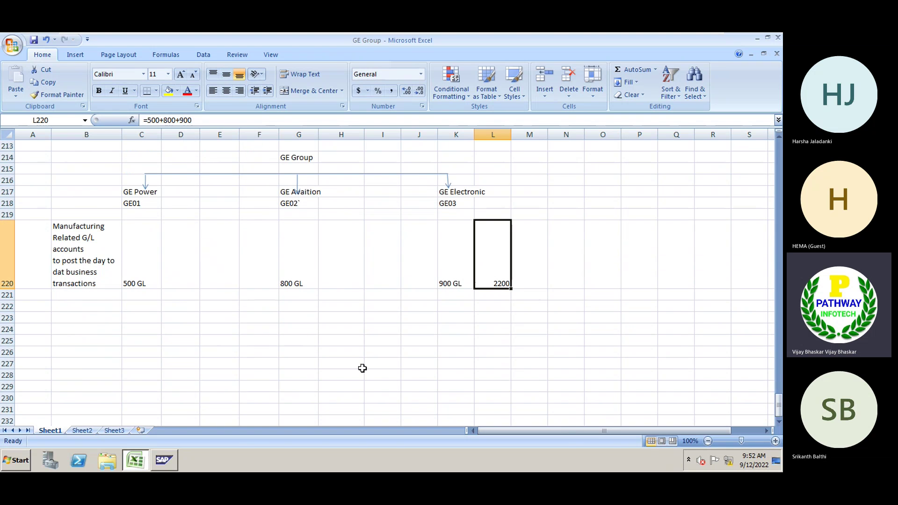
{"action": "left_click", "coordinate": [112, 327]}
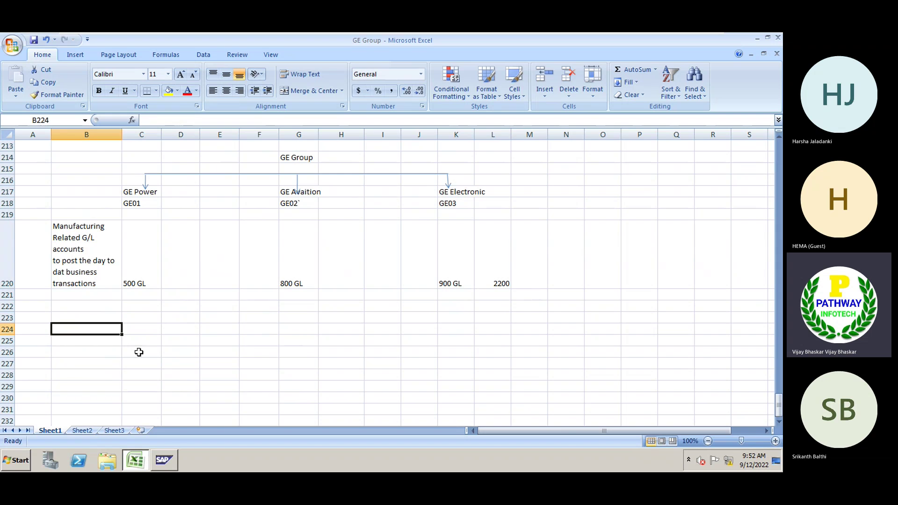
{"action": "type", "text": "2021 "}
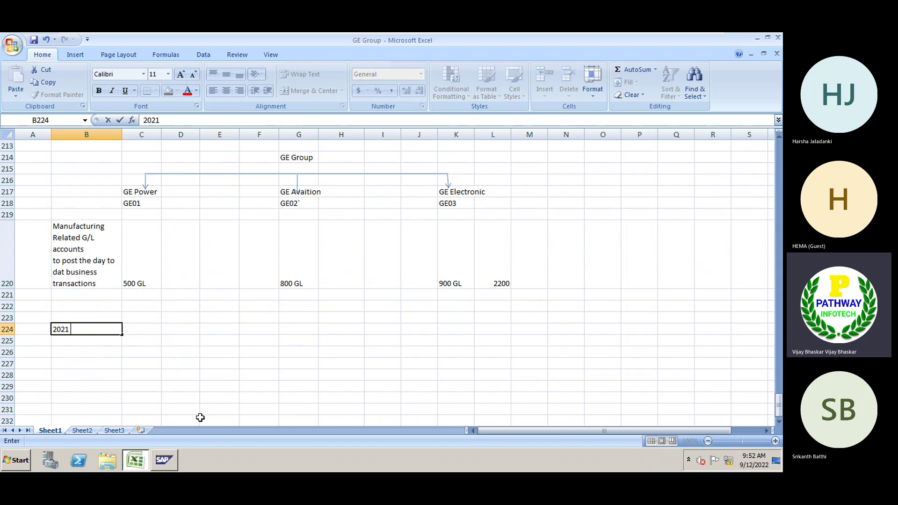
{"action": "type", "text": "FY The GE gf"}
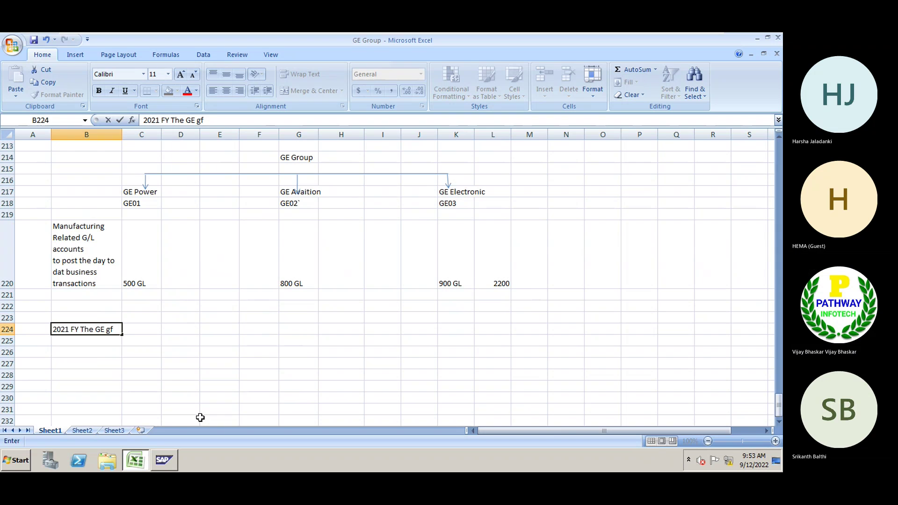
{"action": "key", "text": "BackSpace"}
{"action": "key", "text": "BackSpace"}
{"action": "type", "text": "Group wantto"}
{"action": "key", "text": "BackSpace"}
{"action": "key", "text": "BackSpace"}
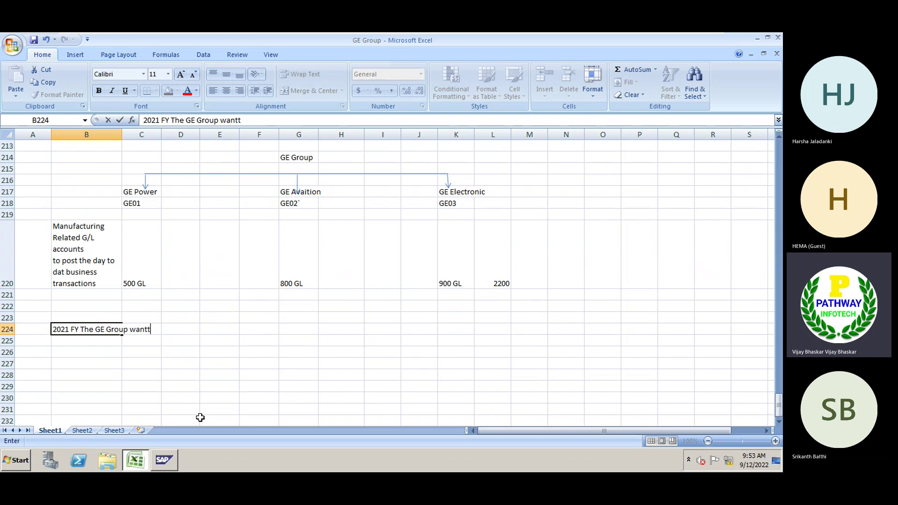
{"action": "type", "text": "to impletemt on"}
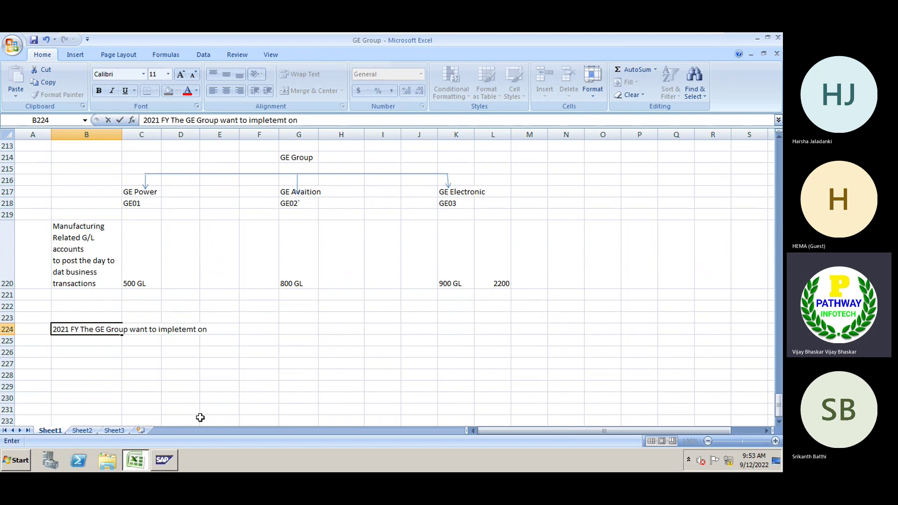
{"action": "type", "text": "ly GE01 and"}
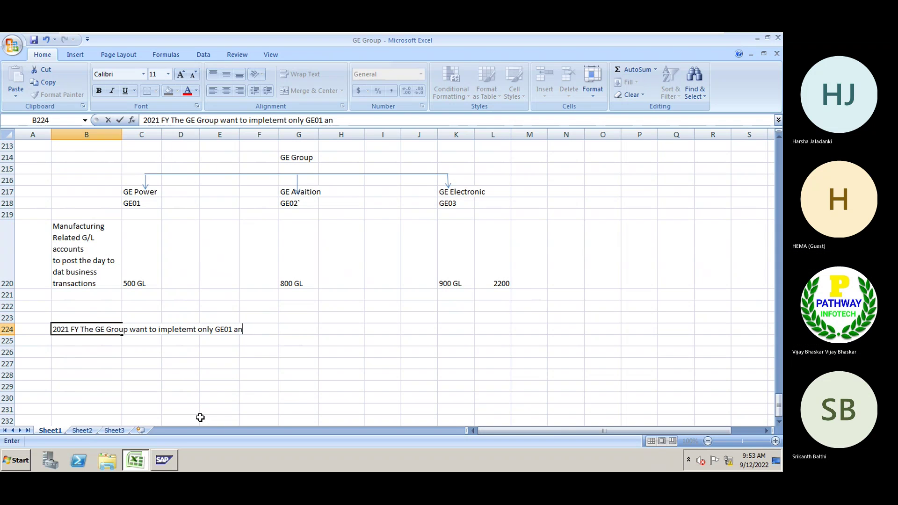
{"action": "type", "text": " GE02"}
{"action": "key", "text": "Return"}
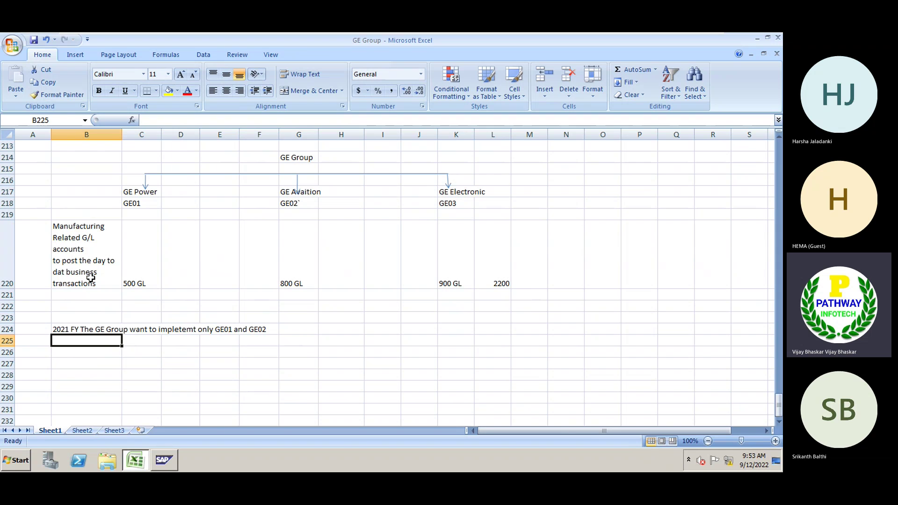
{"action": "left_click", "coordinate": [133, 204]}
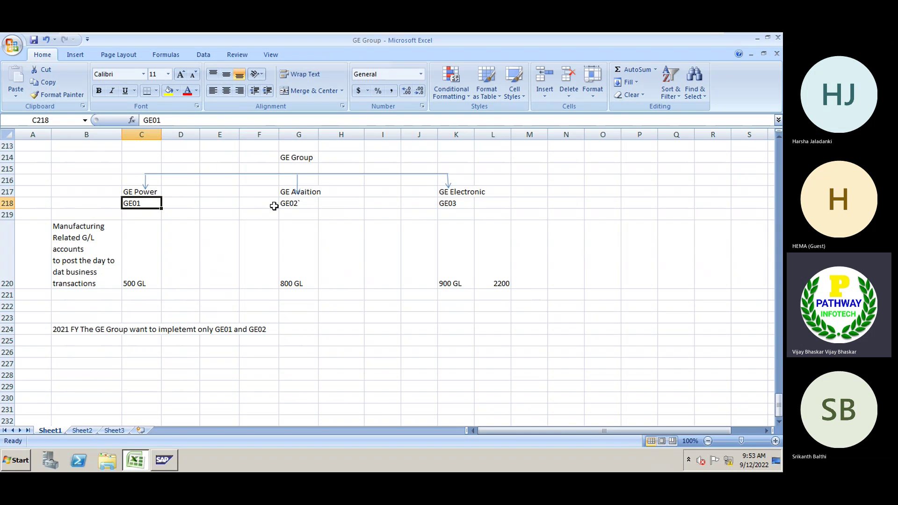
{"action": "left_click", "coordinate": [282, 205]}
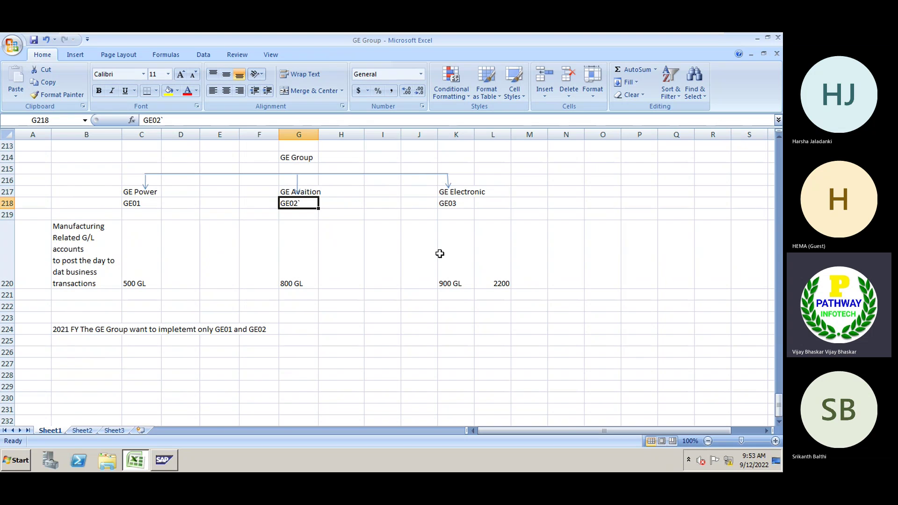
{"action": "left_click", "coordinate": [499, 285]}
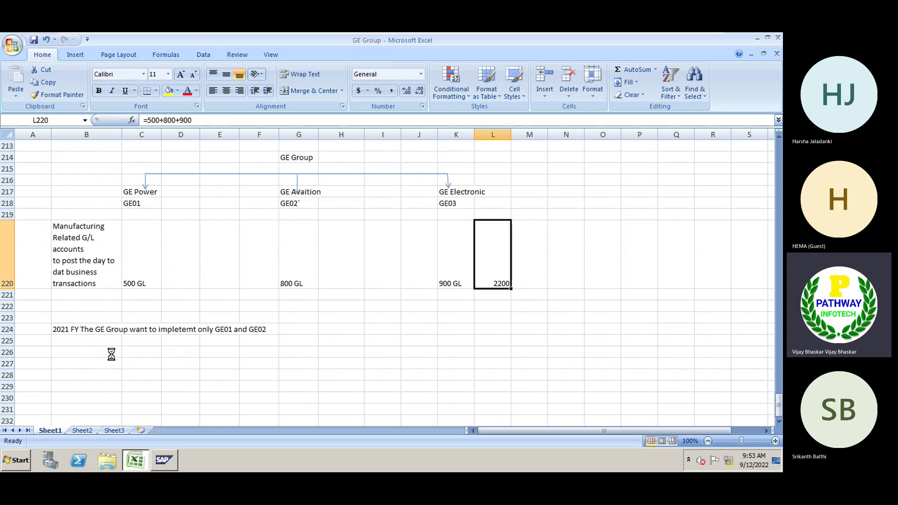
Step: Examine the G/L account entries of GE Power and GE Avaition against the group total in cell L220
{"action": "left_click", "coordinate": [138, 273]}
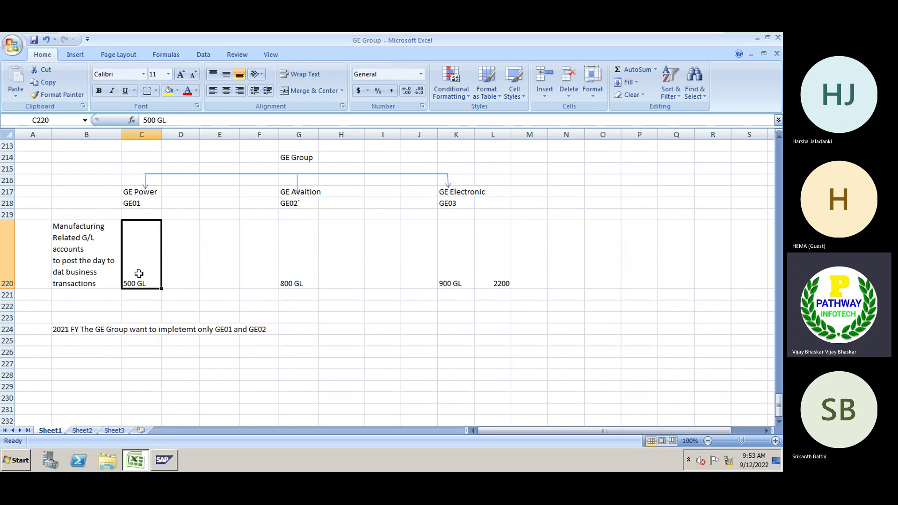
{"action": "left_click", "coordinate": [298, 282], "text": "ctrl"}
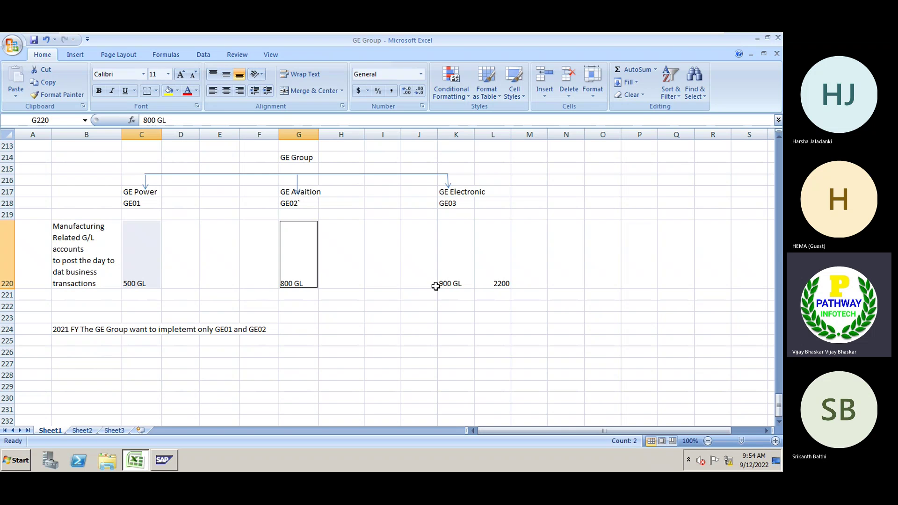
{"action": "left_click", "coordinate": [502, 276]}
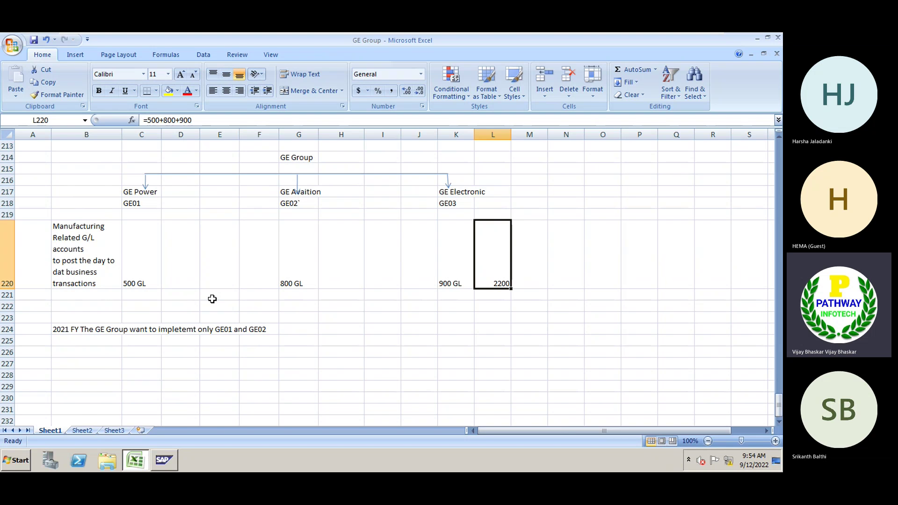
{"action": "left_click", "coordinate": [132, 280]}
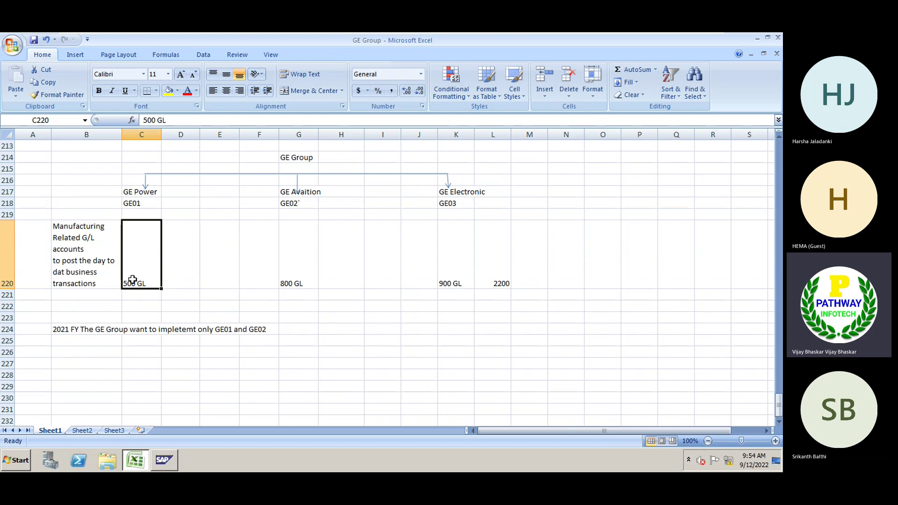
{"action": "left_click", "coordinate": [495, 282]}
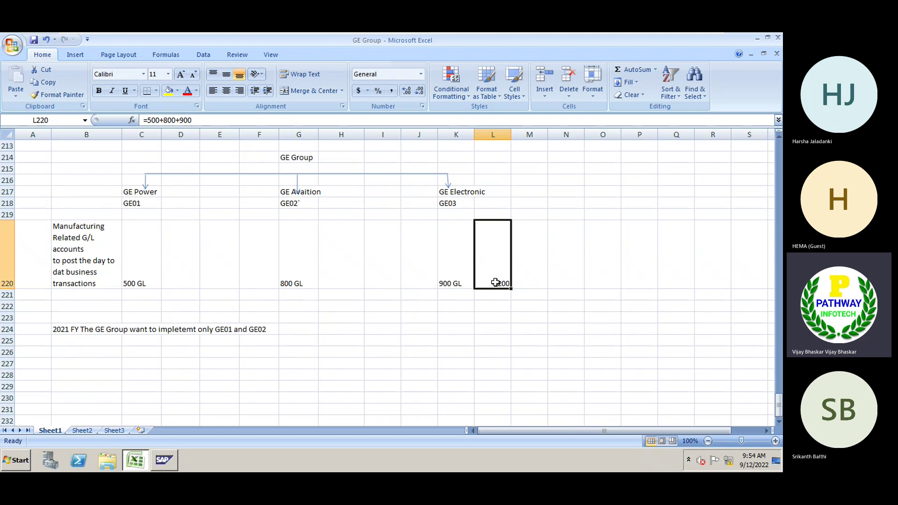
{"action": "left_click", "coordinate": [144, 185]}
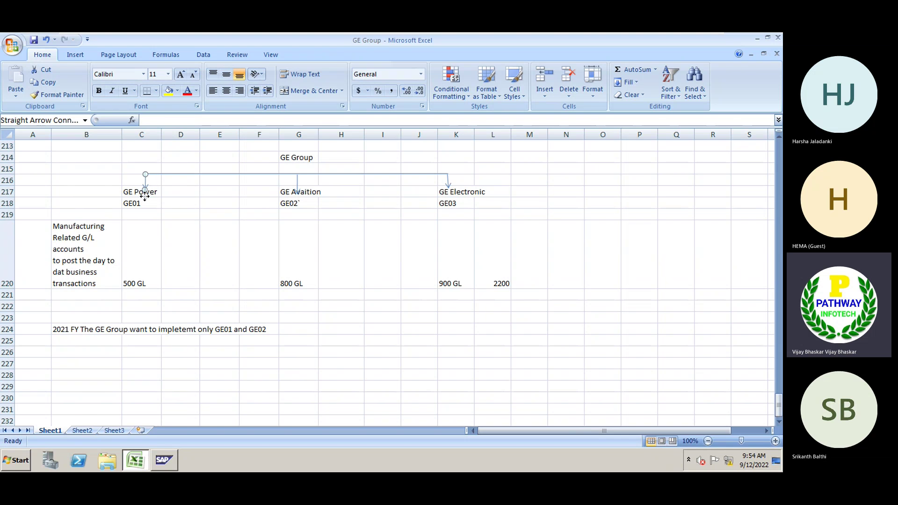
{"action": "left_click_drag", "start_coordinate": [144, 185], "coordinate": [140, 282]}
{"action": "left_click", "coordinate": [133, 193]}
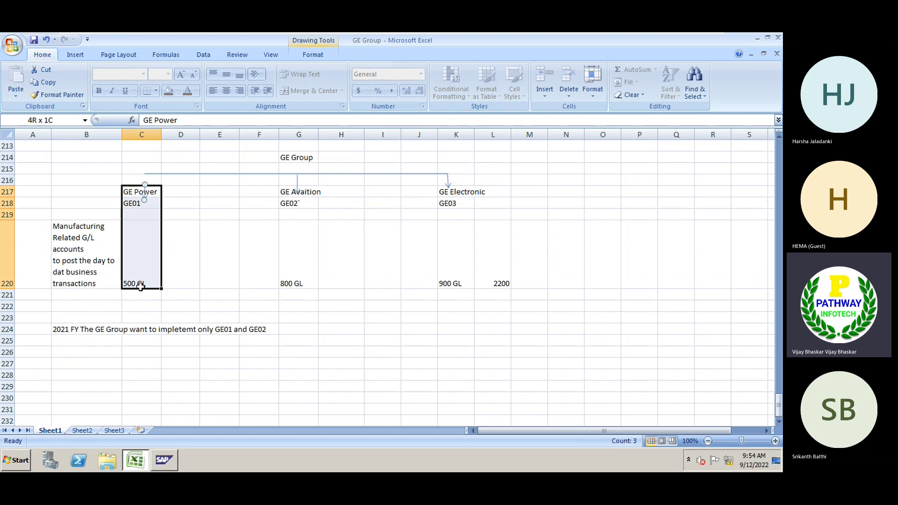
{"action": "left_click", "coordinate": [140, 298]}
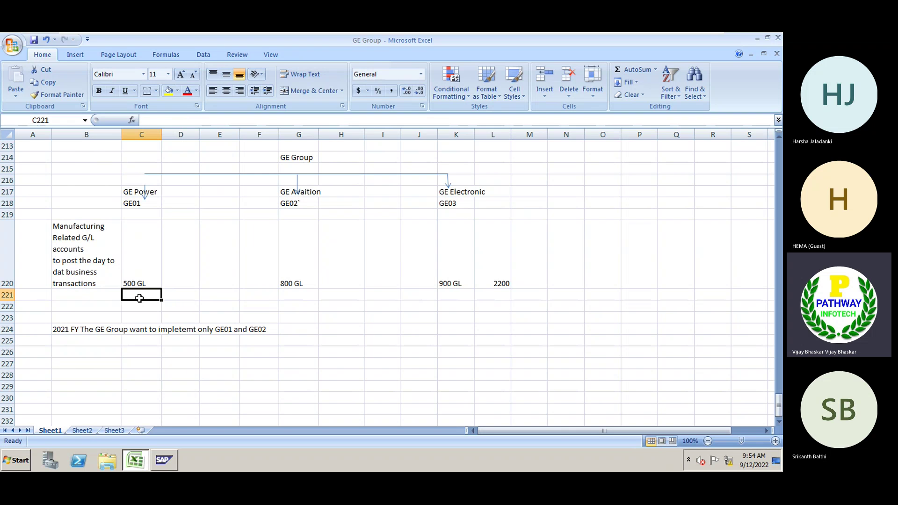
{"action": "left_click", "coordinate": [504, 281]}
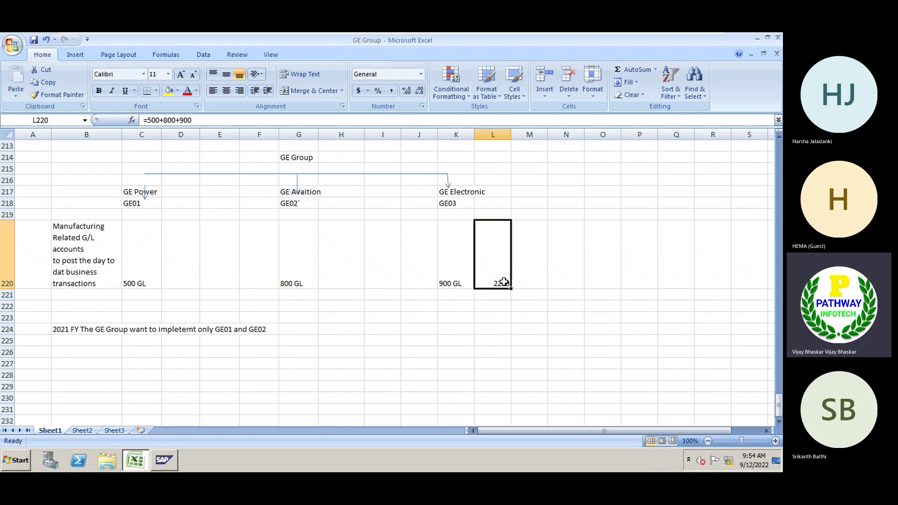
{"action": "left_click", "coordinate": [144, 192]}
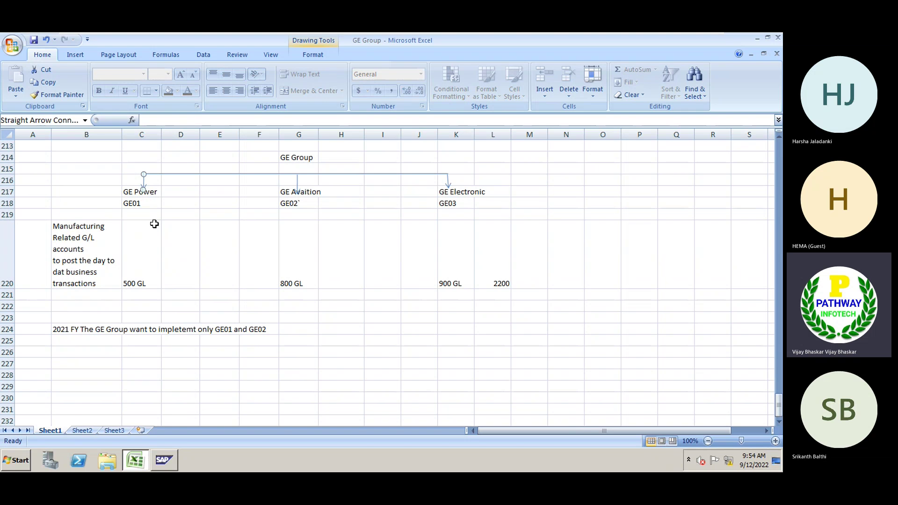
Step: Review each company's G/L account count in row 220, the group total and the area below the implementation note
{"action": "left_click", "coordinate": [147, 267]}
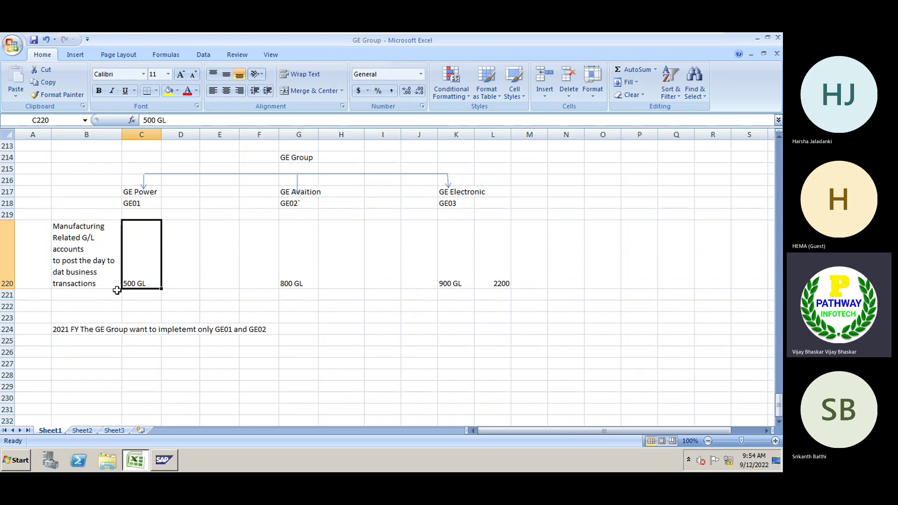
{"action": "left_click", "coordinate": [297, 295]}
{"action": "left_click", "coordinate": [456, 293]}
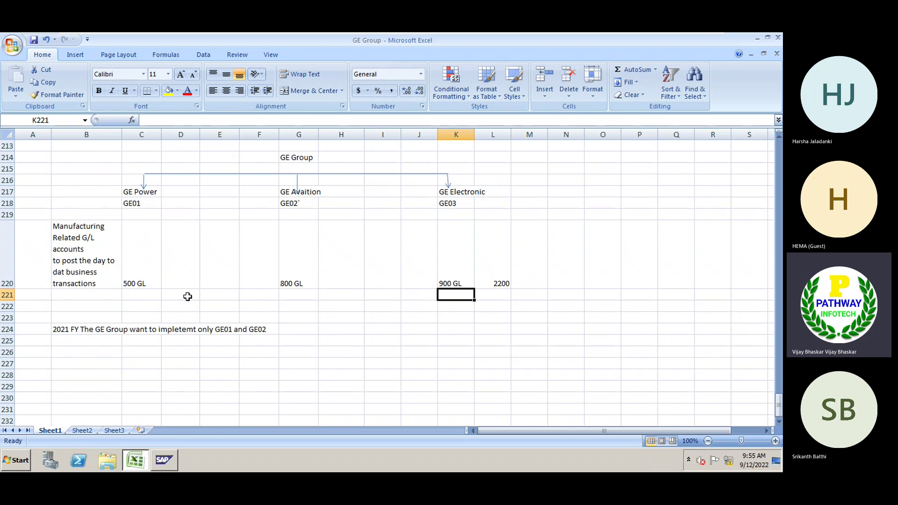
{"action": "left_click", "coordinate": [498, 283]}
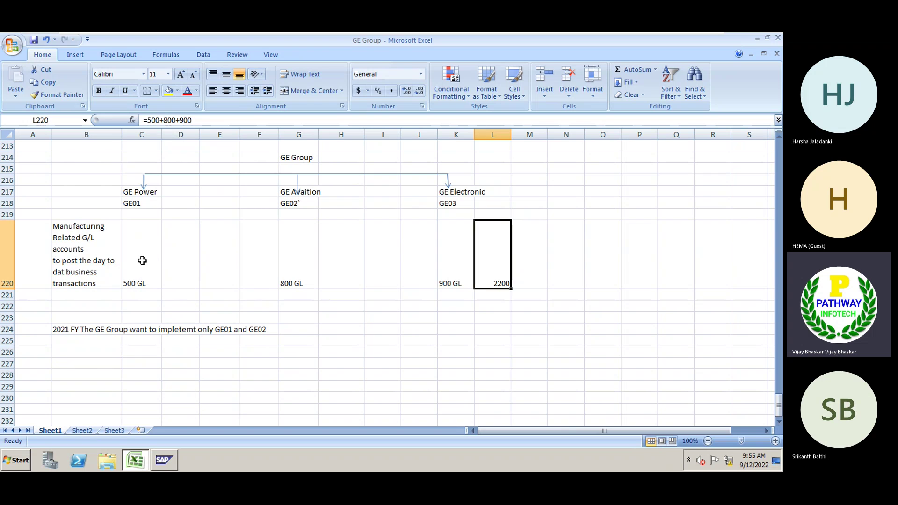
{"action": "left_click", "coordinate": [141, 260]}
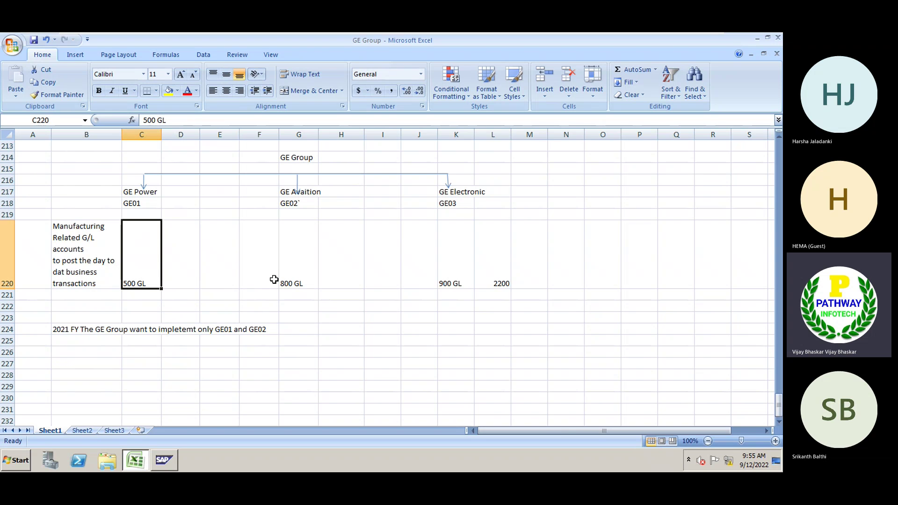
{"action": "left_click", "coordinate": [299, 275]}
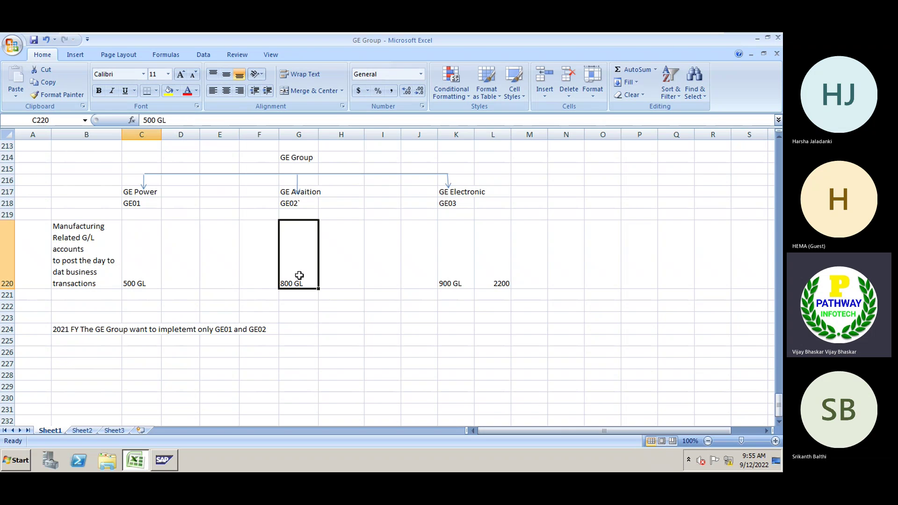
{"action": "left_click", "coordinate": [66, 344]}
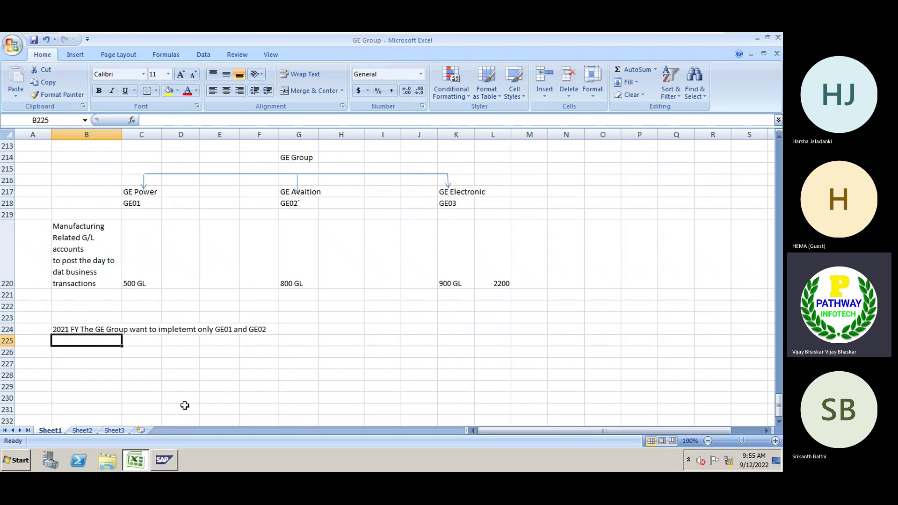
{"action": "key", "text": "Right"}
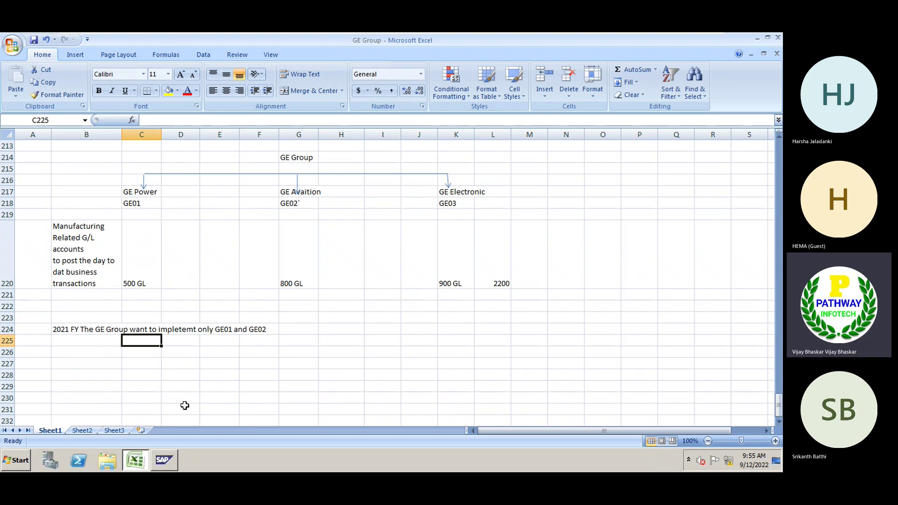
Step: Set the SAP console and the GE Group workbook aside and start SAP Logon from the desktop
{"action": "left_click", "coordinate": [171, 458]}
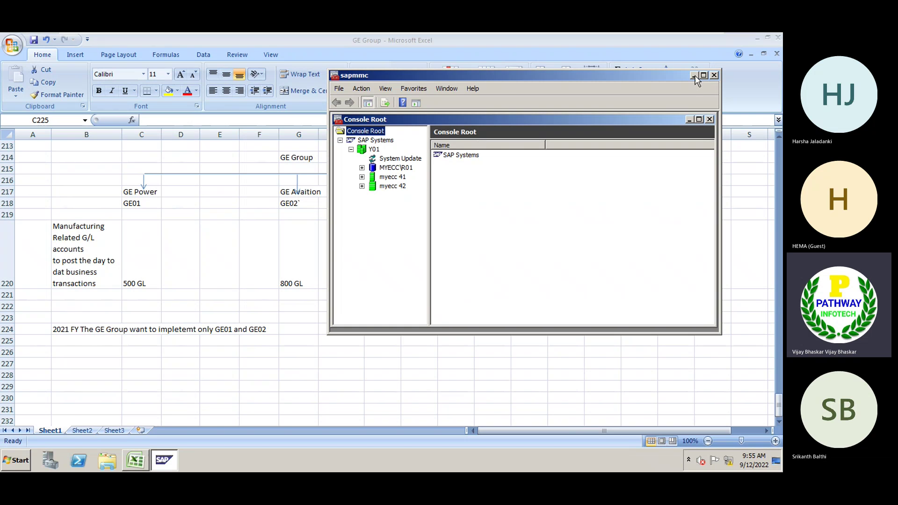
{"action": "left_click", "coordinate": [694, 75]}
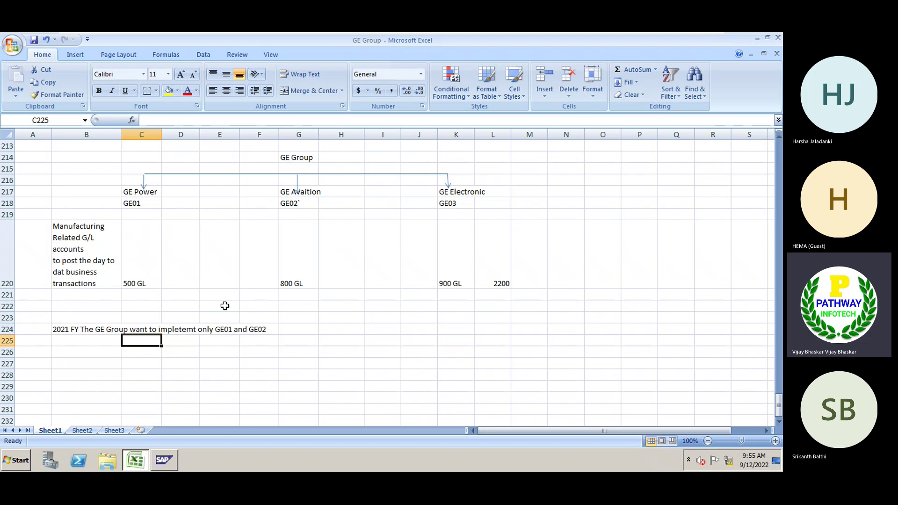
{"action": "left_click", "coordinate": [298, 284]}
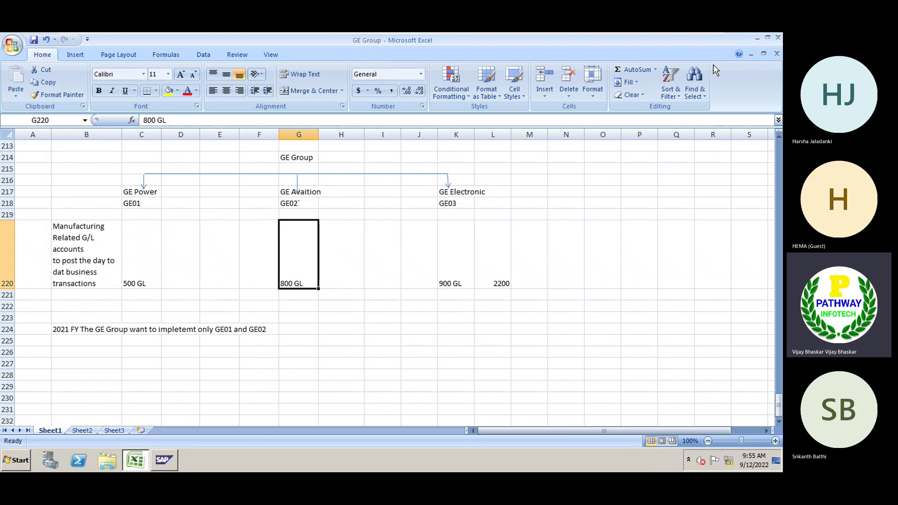
{"action": "left_click", "coordinate": [757, 38]}
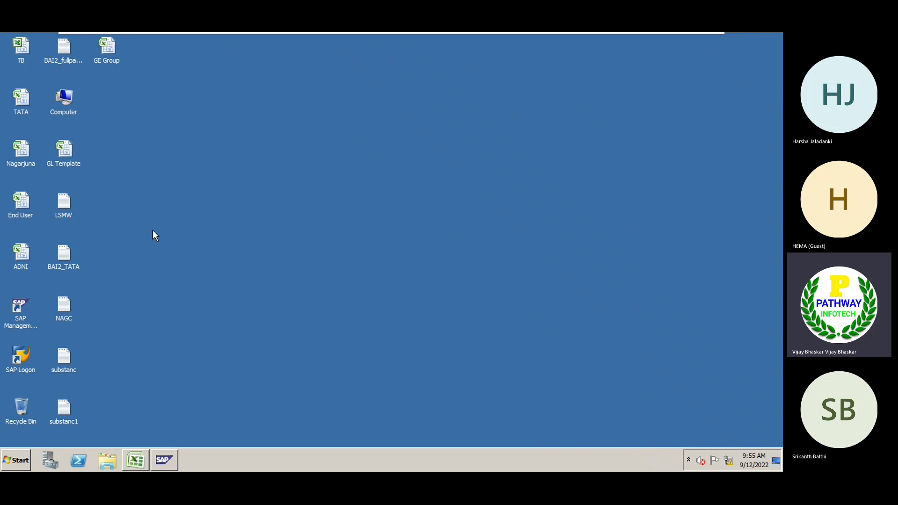
{"action": "double_click", "coordinate": [25, 360]}
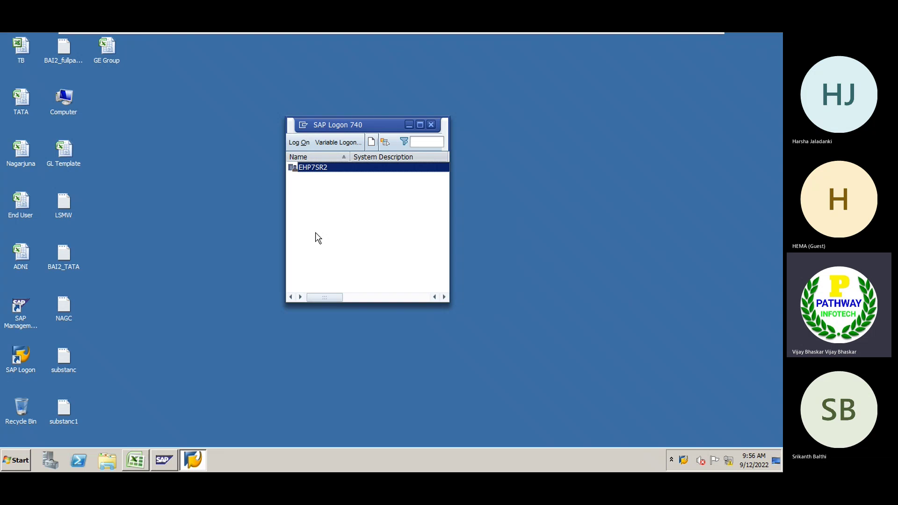
Step: Log on to the EHP7SR2 system in client 800 with the user ID and account password
{"action": "key", "text": "Return"}
{"action": "type", "text": "idadmin"}
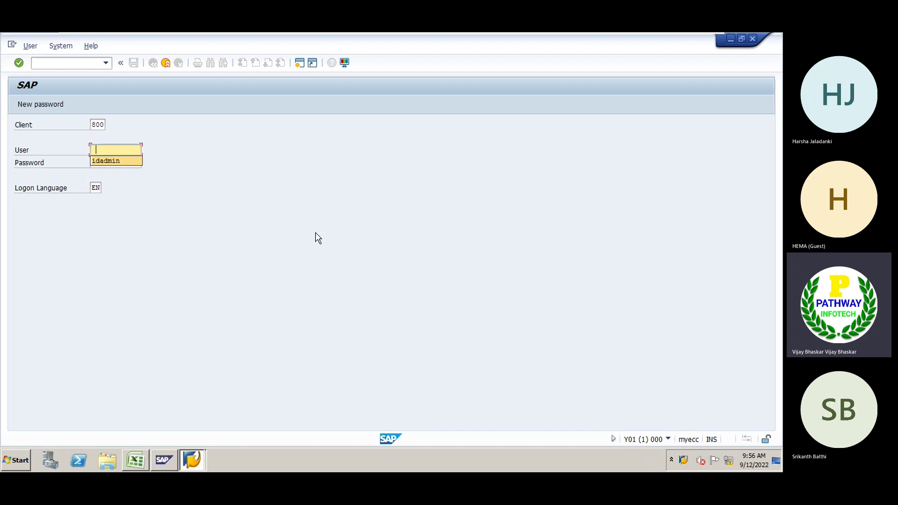
{"action": "key", "text": "Tab"}
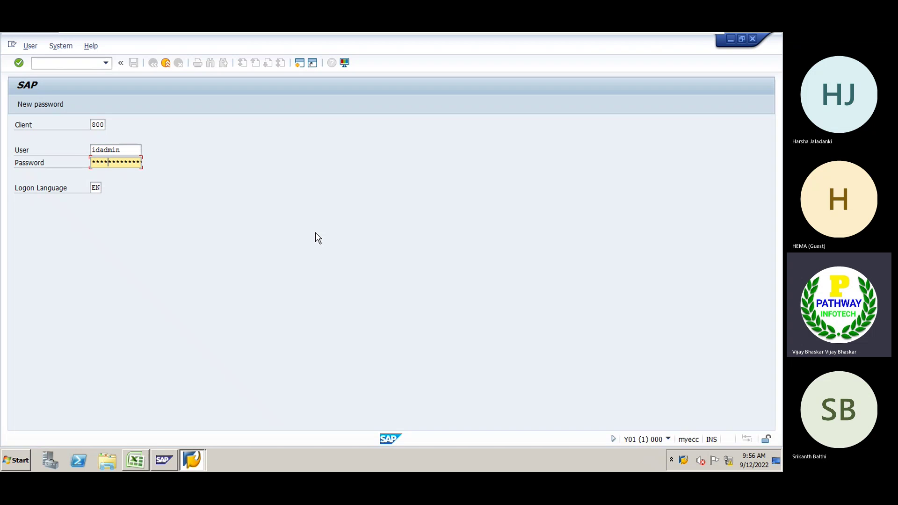
{"action": "key", "text": "Return"}
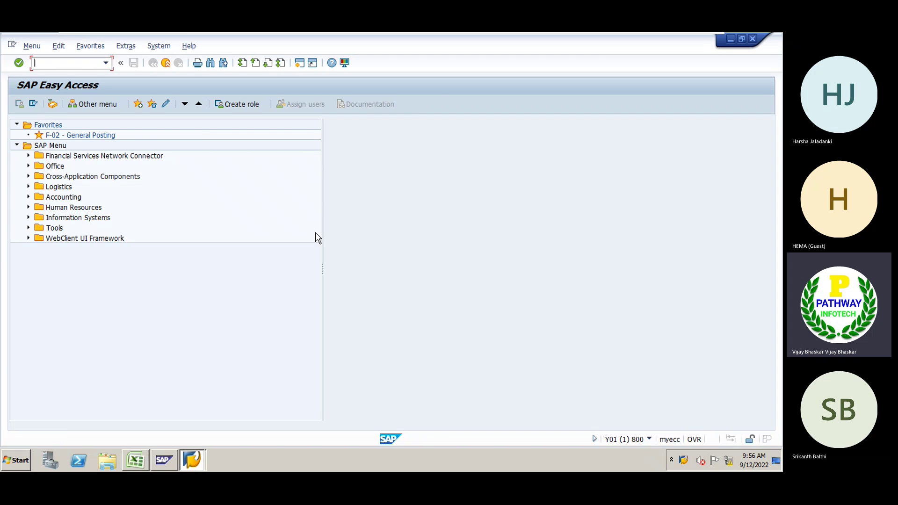
Step: Open the central G/L account master data screen with transaction FS00
{"action": "left_click", "coordinate": [61, 62]}
{"action": "type", "text": "fs00"}
{"action": "key", "text": "Return"}
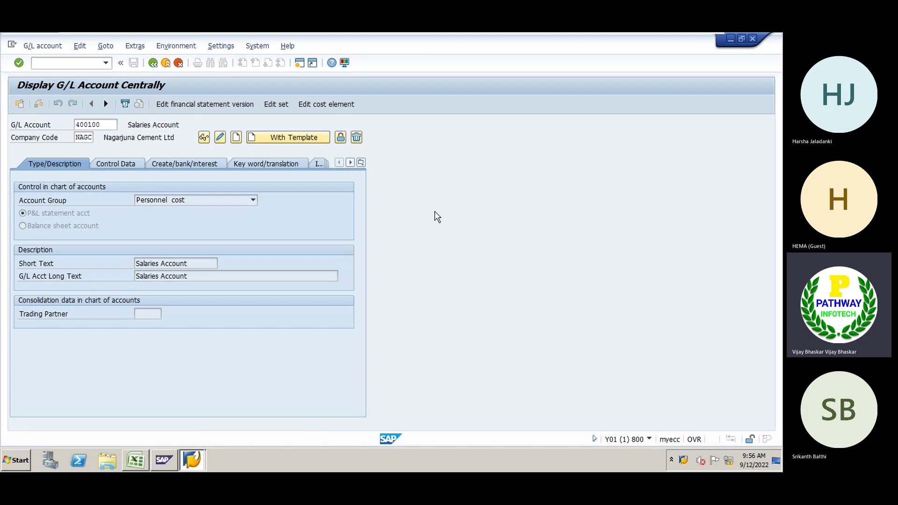
Step: Run transaction FSP0 in a second session and place its reduced window beside the central G/L account screen
{"action": "key", "text": "F3"}
{"action": "type", "text": "fsp0"}
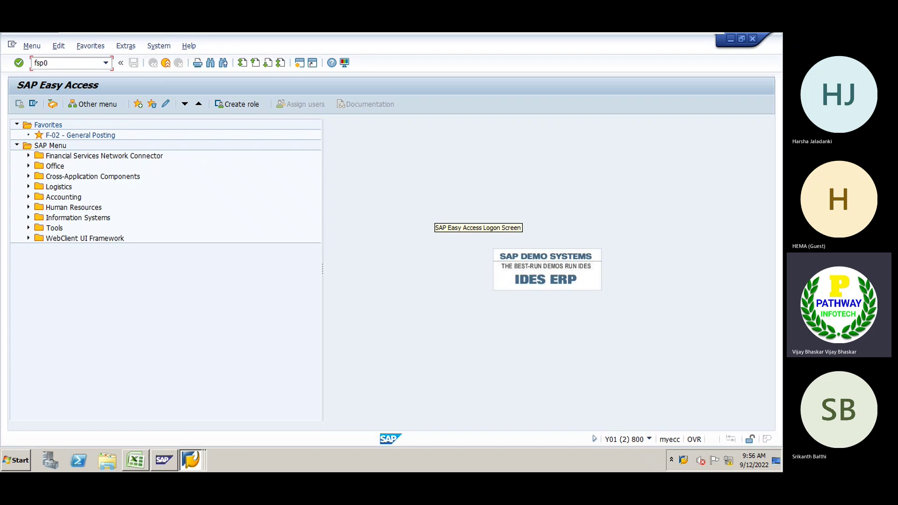
{"action": "key", "text": "Return"}
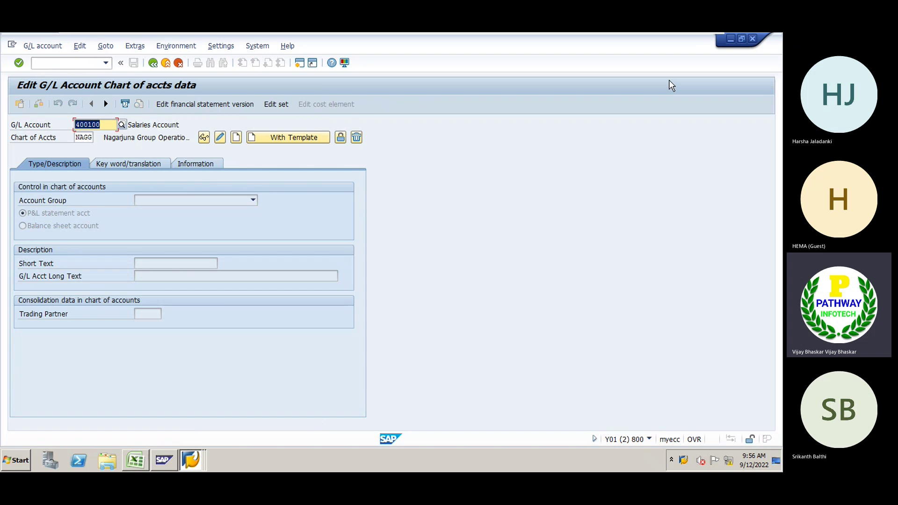
{"action": "left_click", "coordinate": [741, 38]}
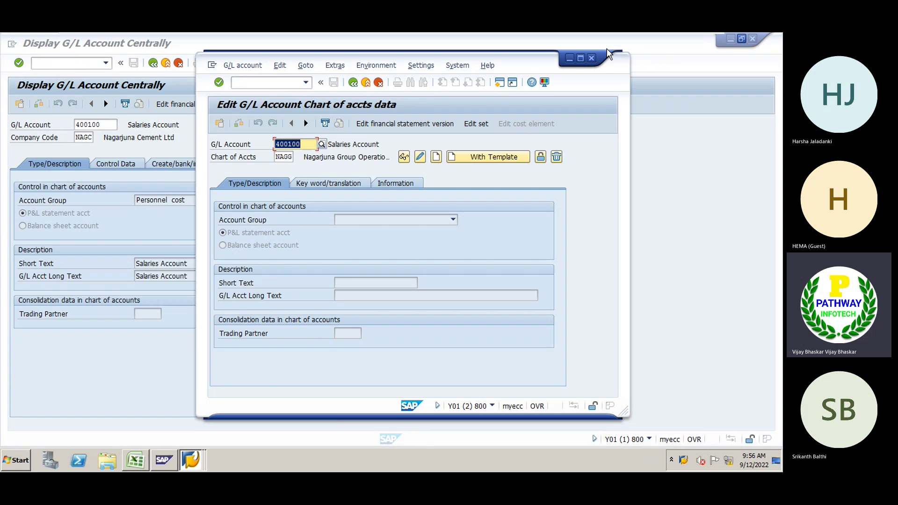
{"action": "left_click_drag", "start_coordinate": [504, 57], "coordinate": [624, 65]}
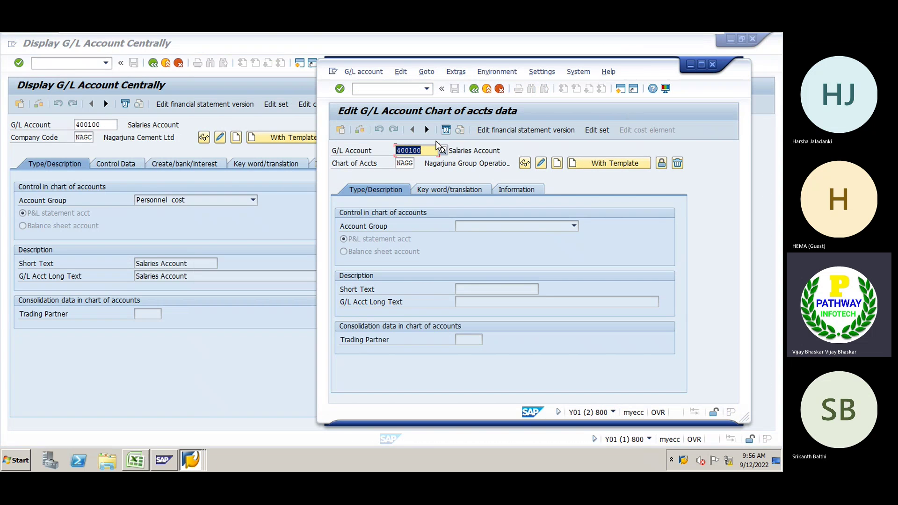
Step: Display the Salaries Account in chart of accounts NAGG and examine its G/L account number and available account groups
{"action": "left_click", "coordinate": [426, 152]}
{"action": "key", "text": "Return"}
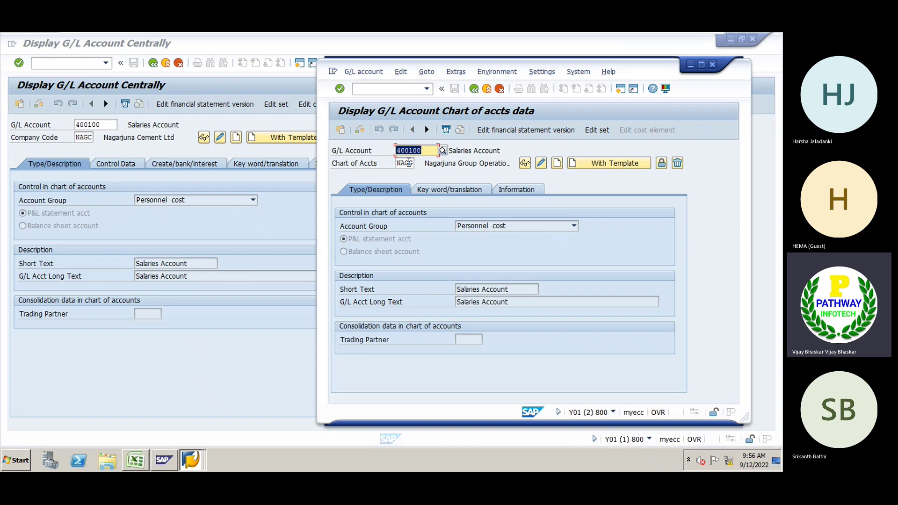
{"action": "left_click", "coordinate": [409, 163]}
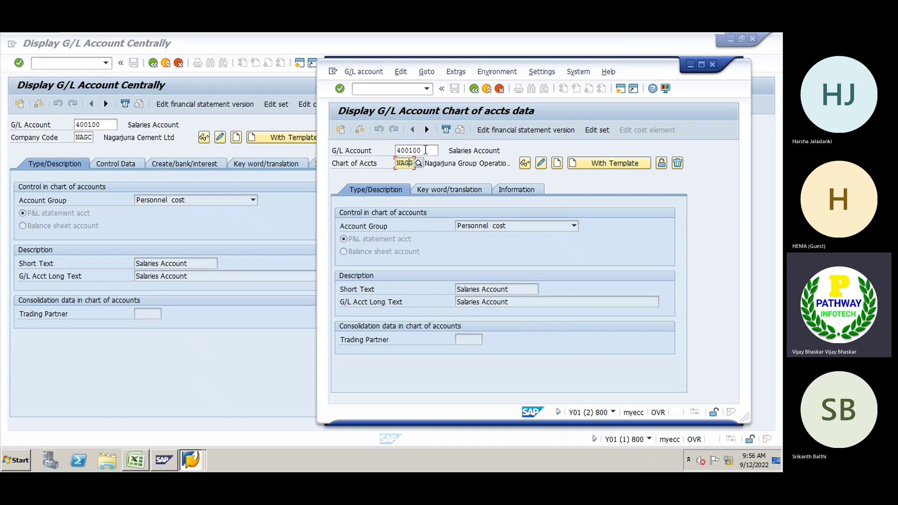
{"action": "left_click_drag", "start_coordinate": [426, 149], "coordinate": [395, 151]}
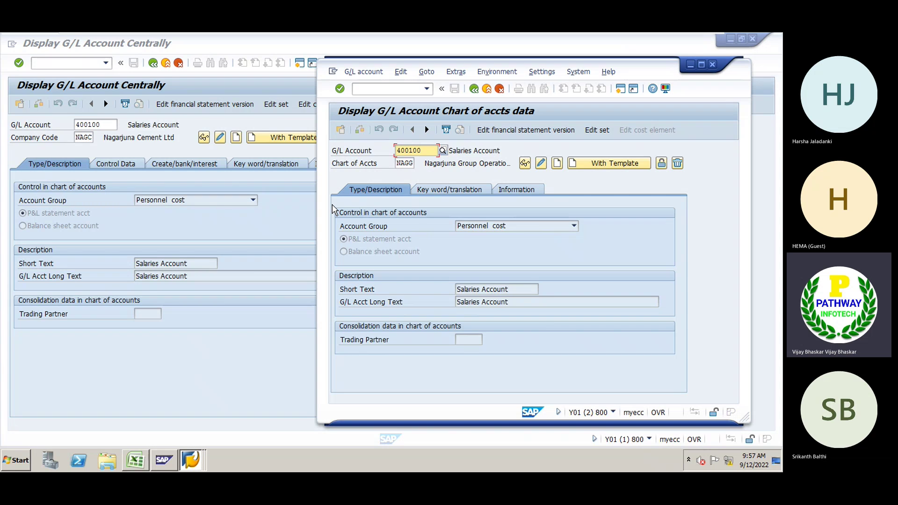
{"action": "left_click", "coordinate": [508, 228]}
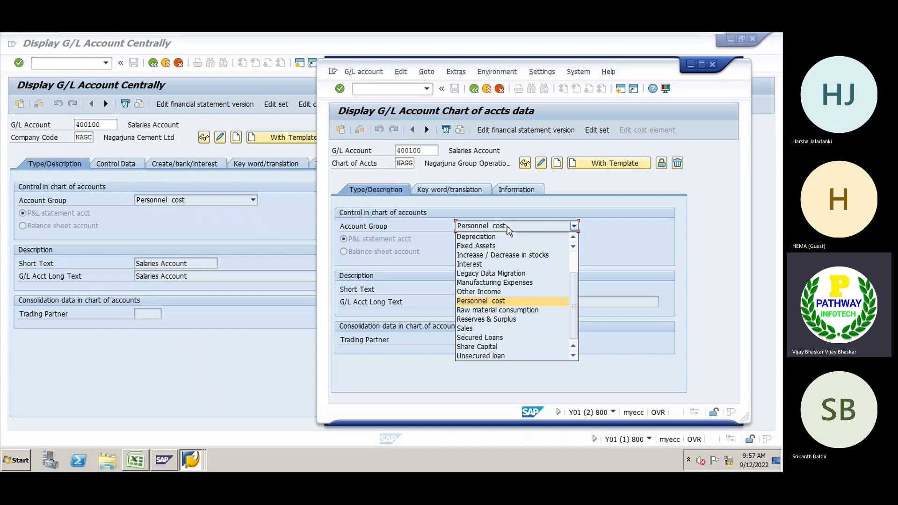
{"action": "left_click", "coordinate": [428, 256]}
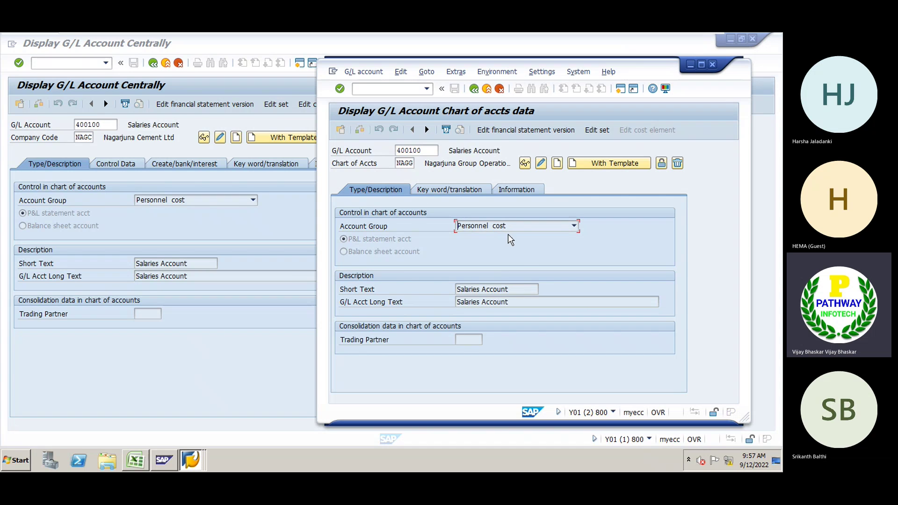
Step: Examine the key word/translation, information and type/description data of the Salaries Account at chart of accounts level
{"action": "left_click", "coordinate": [456, 192]}
{"action": "left_click", "coordinate": [502, 193]}
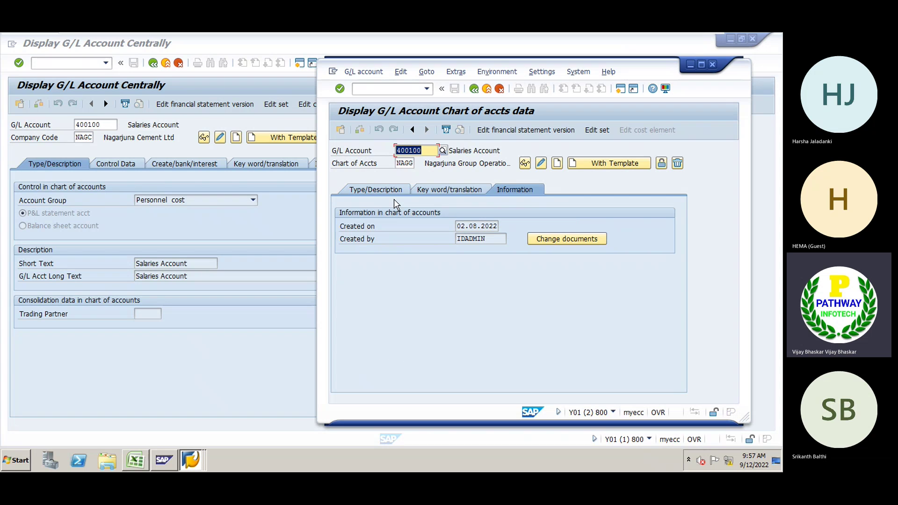
{"action": "left_click", "coordinate": [375, 193]}
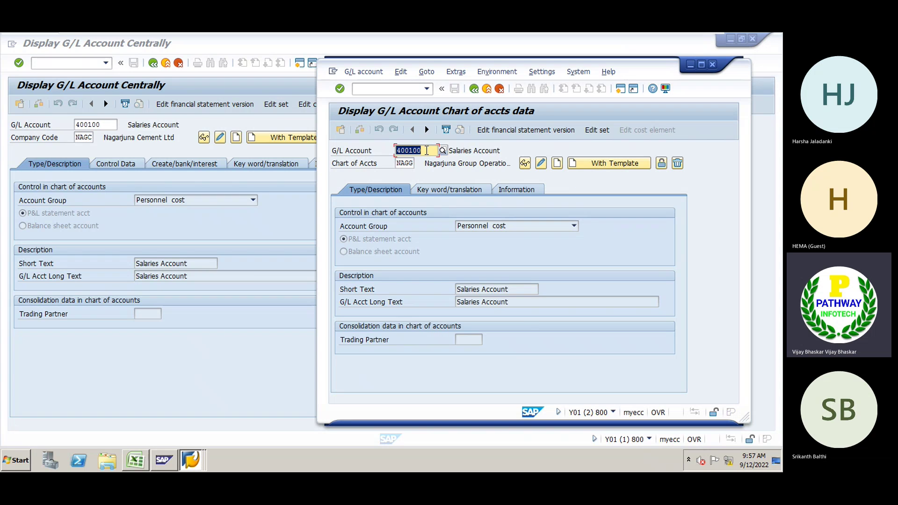
{"action": "left_click", "coordinate": [426, 150]}
{"action": "left_click", "coordinate": [378, 190]}
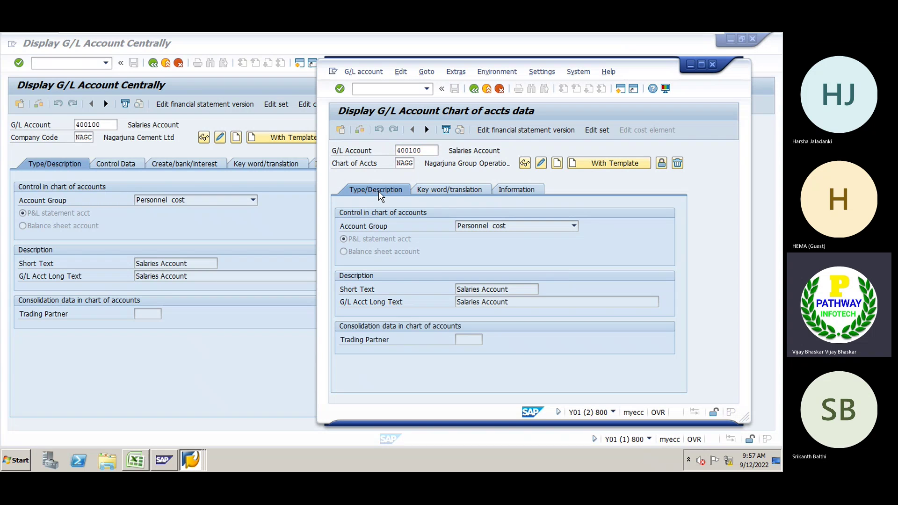
Step: Open the G/L account company code data screen in a third session and display account 400100 for company code NAGC
{"action": "key", "text": "ctrl+n"}
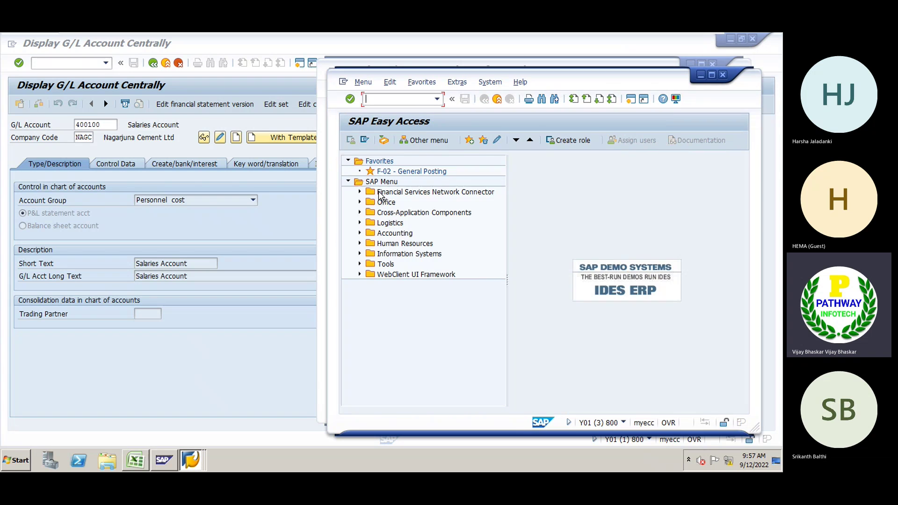
{"action": "type", "text": "fs00"}
{"action": "key", "text": "Return"}
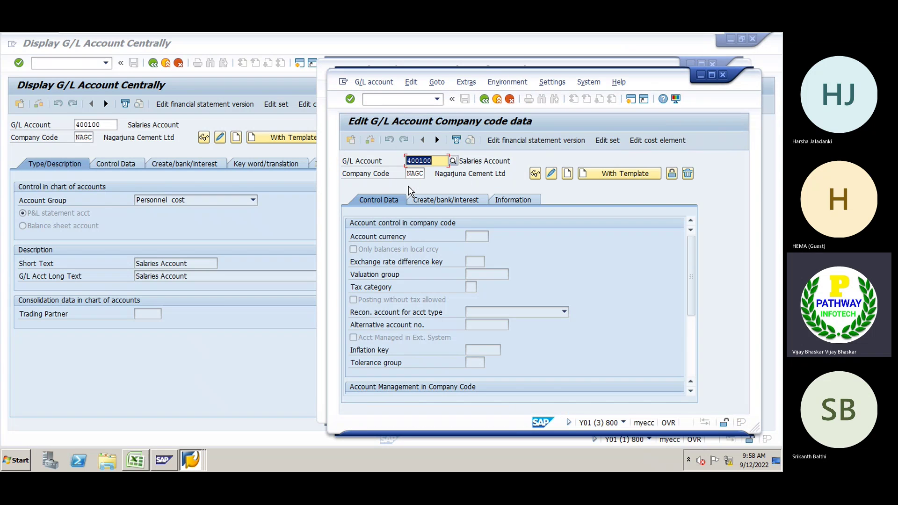
{"action": "key", "text": "Return"}
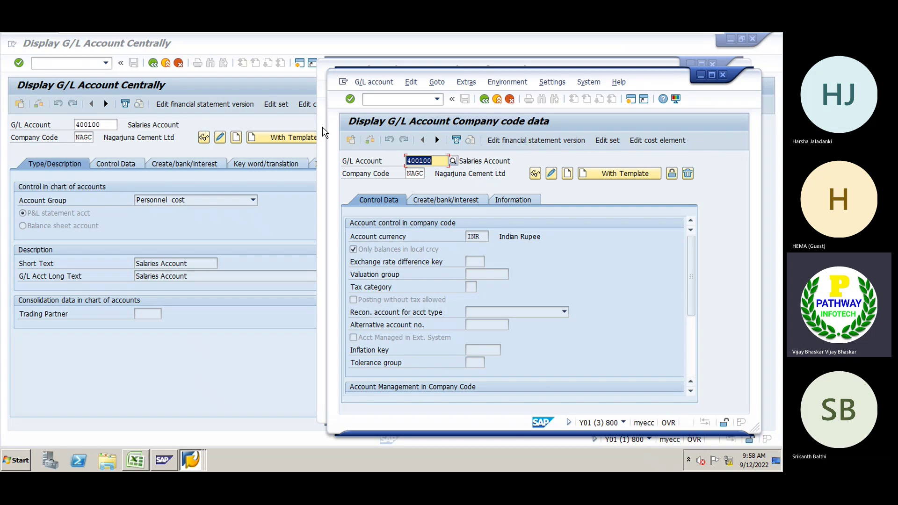
Step: Compare the chart of accounts key on the chart-level screen with the account number and company code on the company code screen
{"action": "key", "text": "alt+F4"}
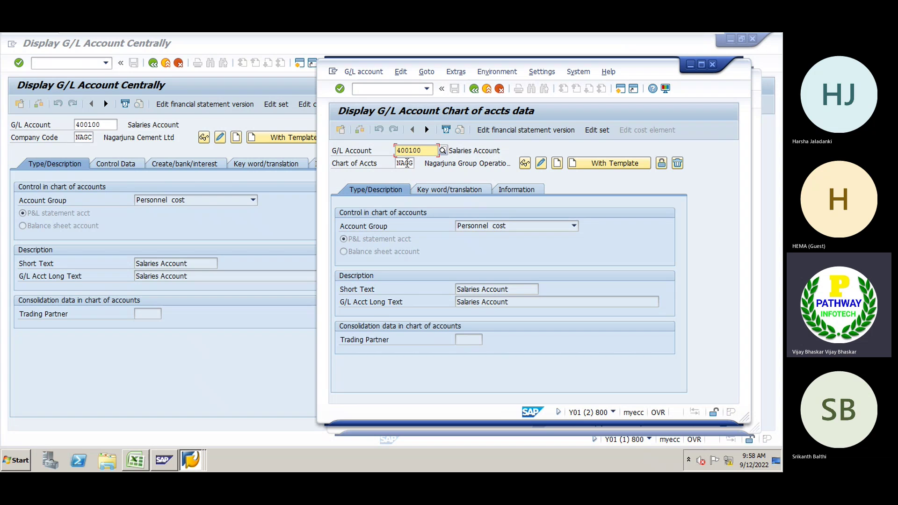
{"action": "left_click_drag", "start_coordinate": [379, 167], "coordinate": [330, 164]}
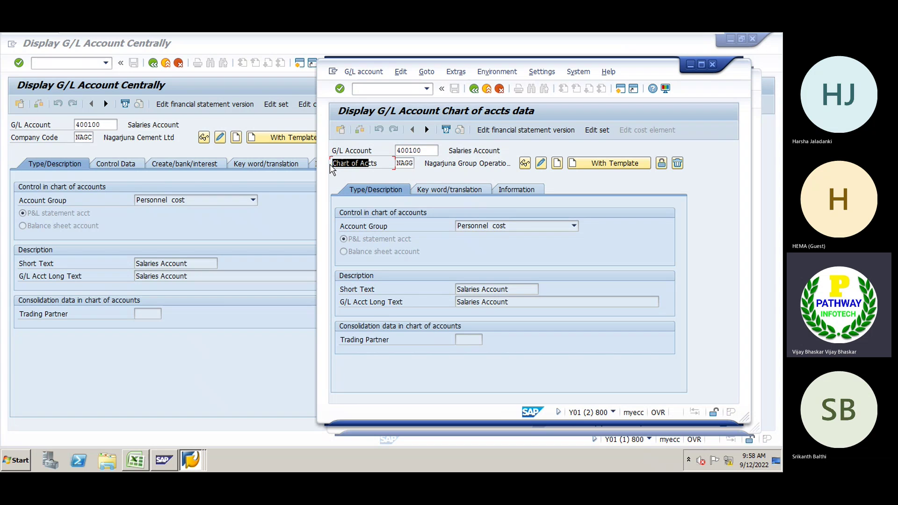
{"action": "double_click", "coordinate": [329, 164]}
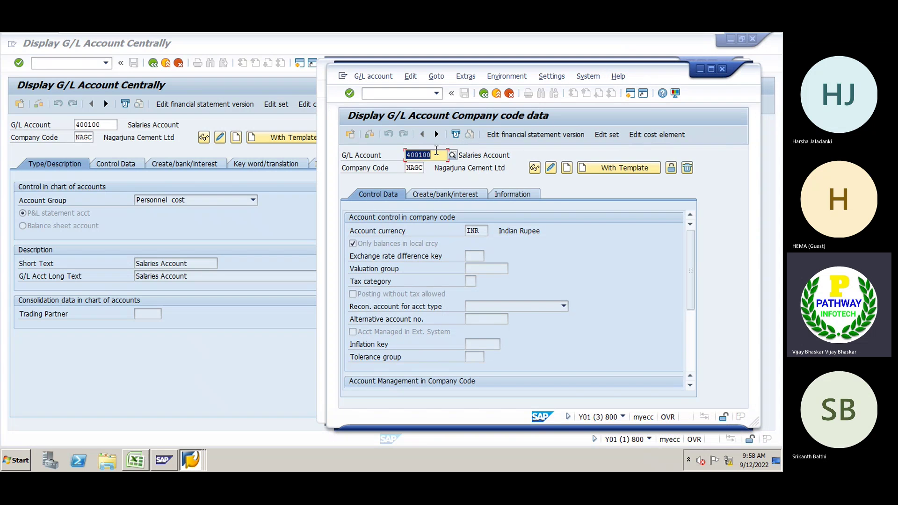
{"action": "left_click", "coordinate": [414, 167]}
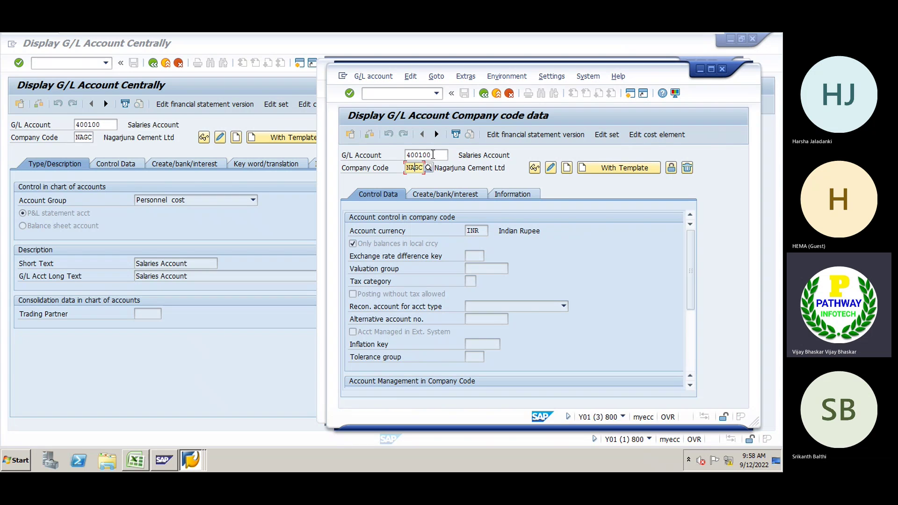
{"action": "left_click", "coordinate": [434, 154]}
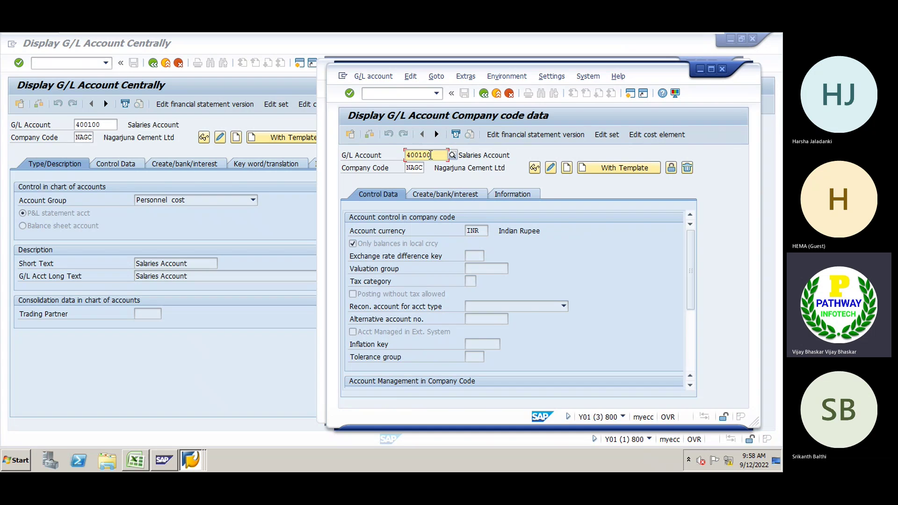
{"action": "left_click", "coordinate": [417, 168]}
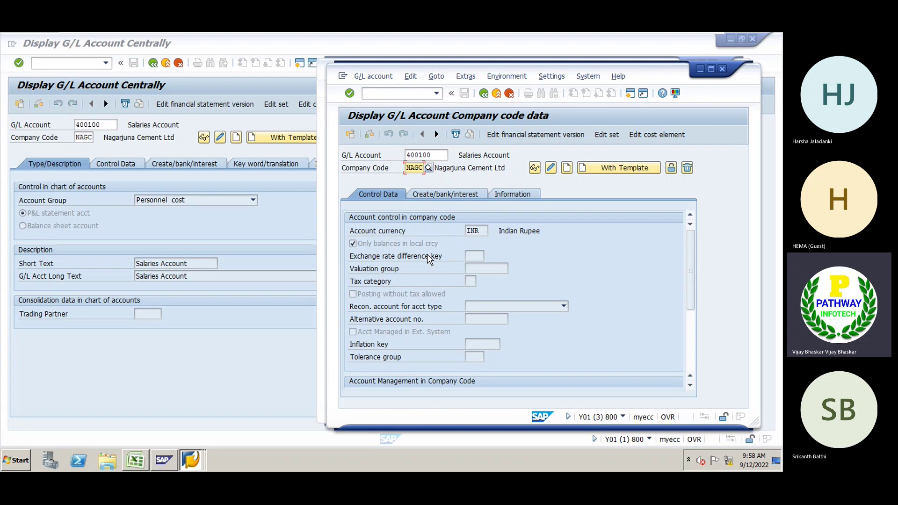
Step: Examine the account control, account management and joint venture fields in the Salaries Account's company code control data
{"action": "left_click", "coordinate": [690, 386]}
{"action": "left_click", "coordinate": [690, 385]}
{"action": "left_click", "coordinate": [690, 385]}
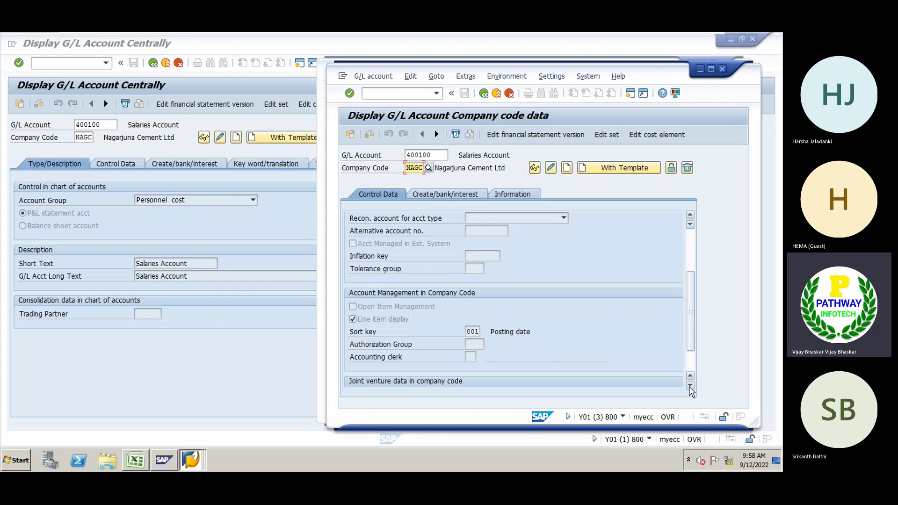
{"action": "left_click", "coordinate": [690, 386]}
{"action": "left_click", "coordinate": [690, 386]}
{"action": "left_click", "coordinate": [690, 386]}
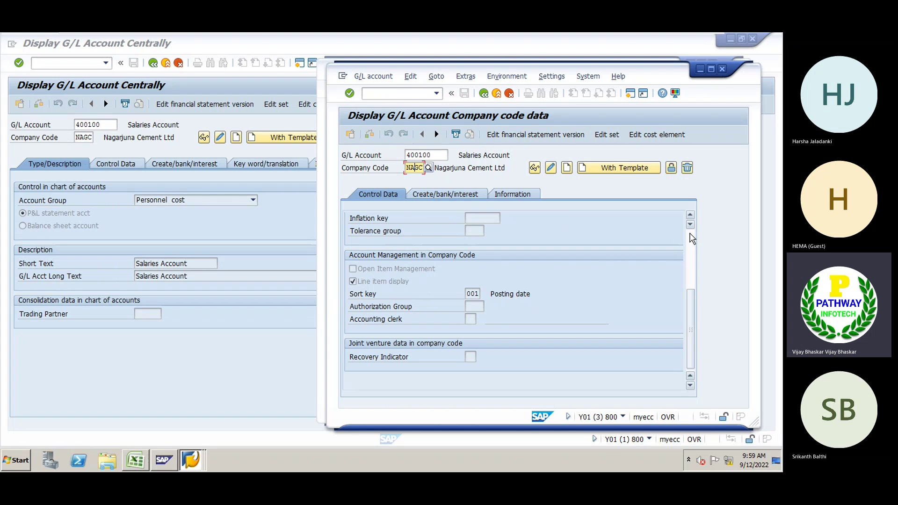
{"action": "left_click", "coordinate": [691, 236]}
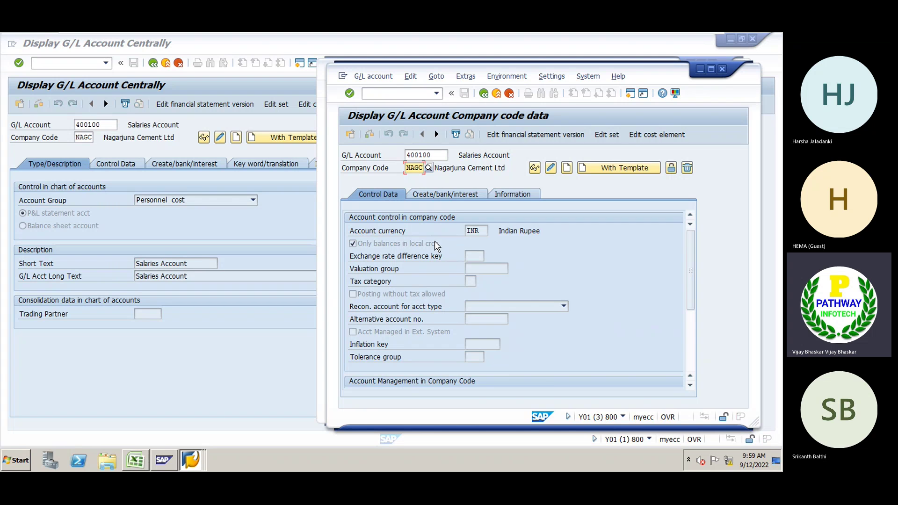
Step: Examine the Salaries Account's field status group, bank details and interest settings at company code level, including the planning level
{"action": "left_click", "coordinate": [442, 195]}
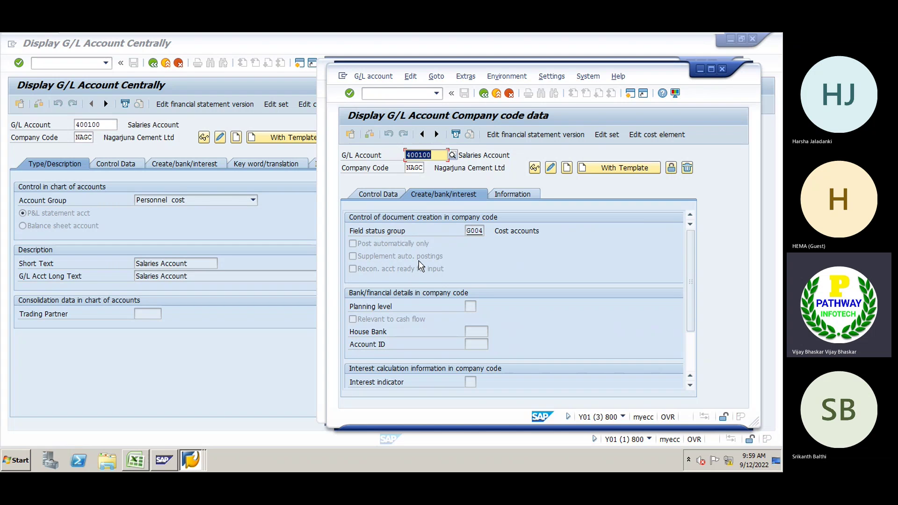
{"action": "left_click", "coordinate": [468, 305]}
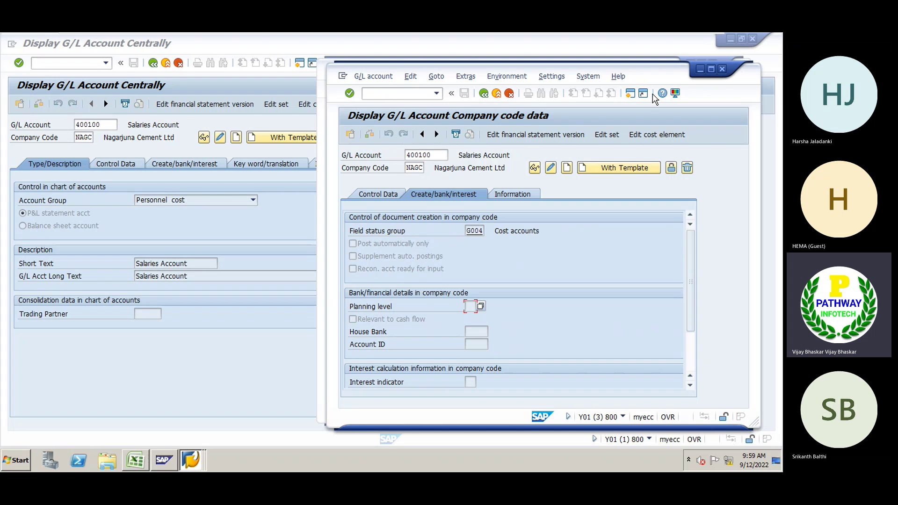
{"action": "left_click_drag", "start_coordinate": [656, 77], "coordinate": [660, 220]}
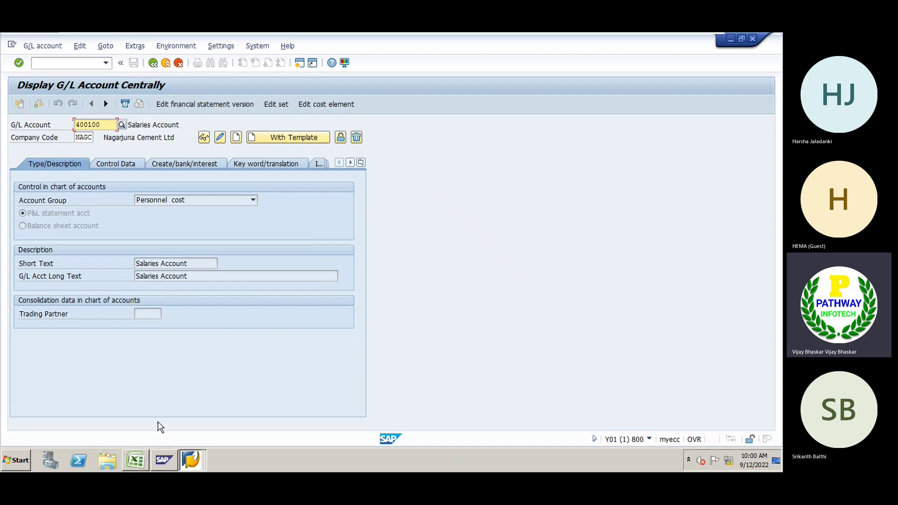
Step: In Excel, enter in cell C226 "During the implemtation project, we need to create all the 2200 GL accounts ate Chrt of accounts level"
{"action": "left_click", "coordinate": [136, 460]}
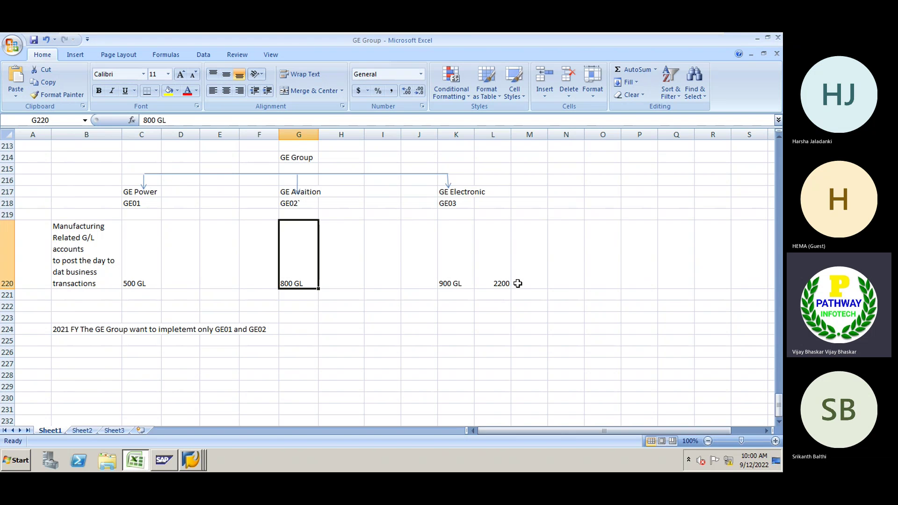
{"action": "left_click", "coordinate": [536, 274]}
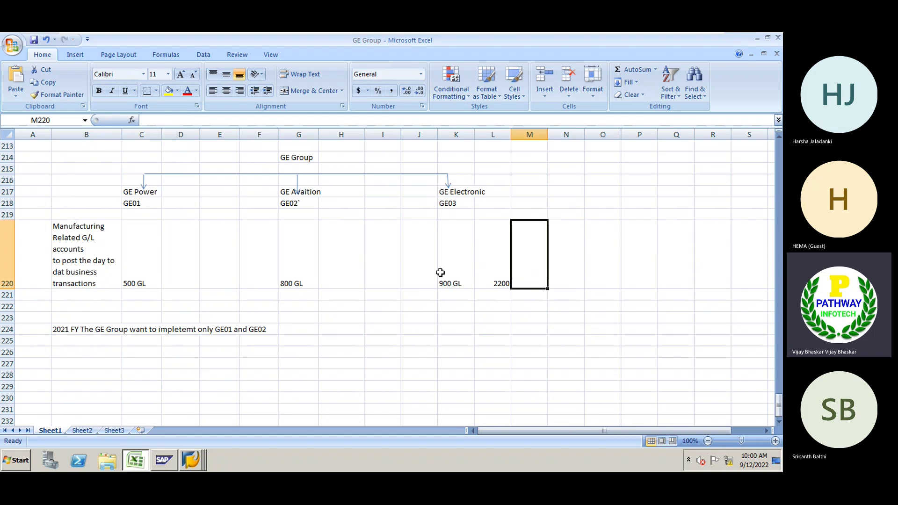
{"action": "left_click", "coordinate": [126, 353]}
{"action": "type", "text": "Wh"}
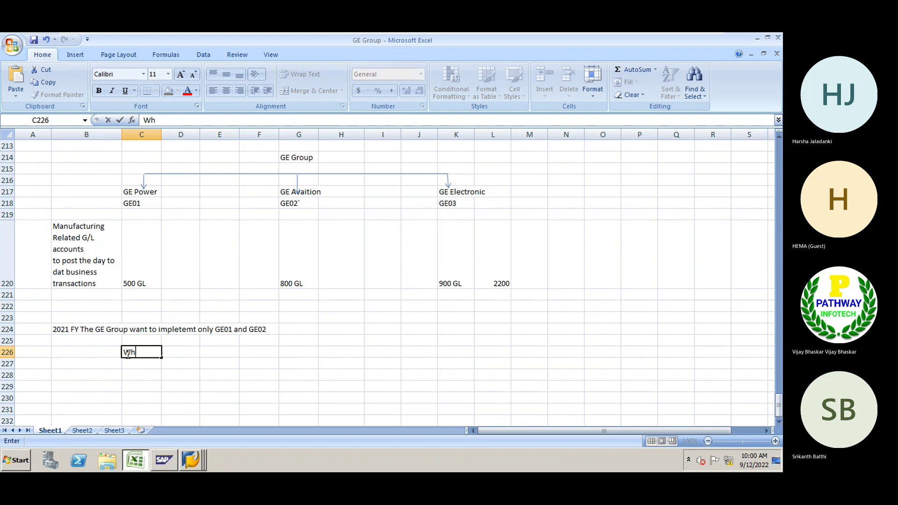
{"action": "type", "text": "at"}
{"action": "key", "text": "BackSpace"}
{"action": "key", "text": "BackSpace"}
{"action": "key", "text": "BackSpace"}
{"action": "key", "text": "BackSpace"}
{"action": "type", "text": "Dur"}
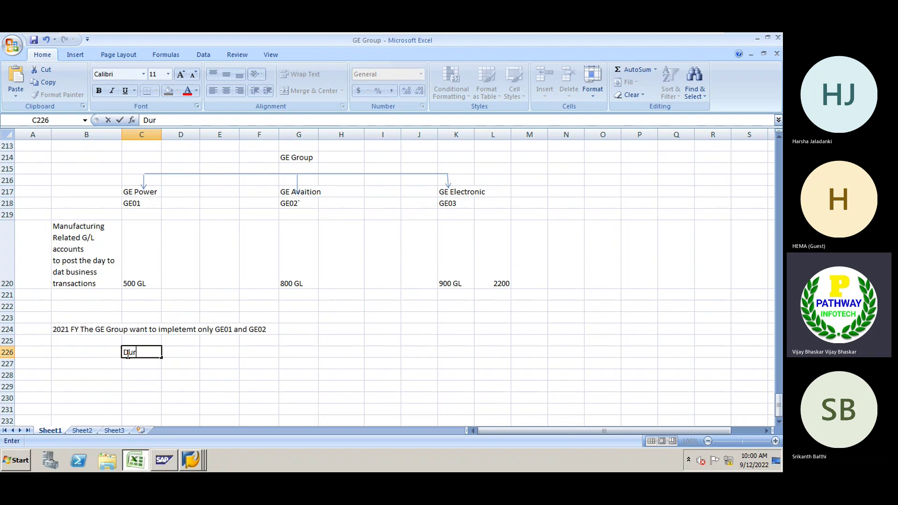
{"action": "type", "text": "ing the implemtation p"}
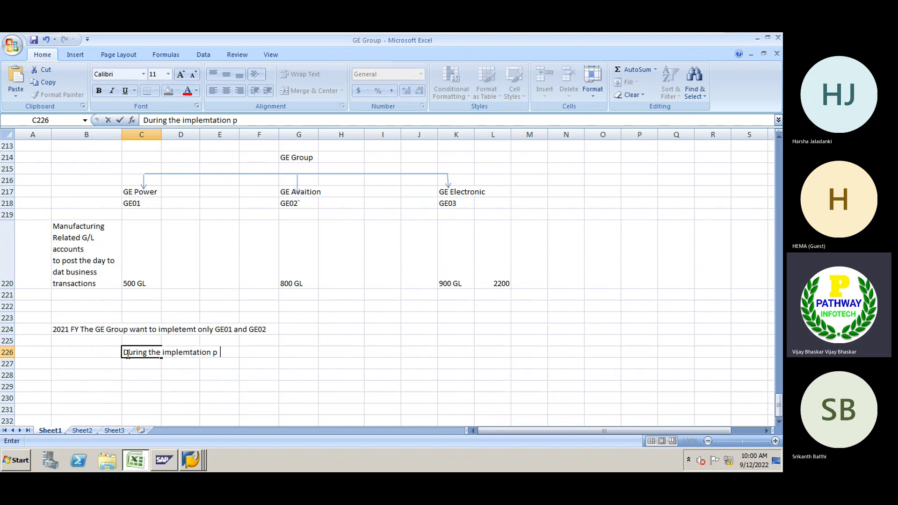
{"action": "type", "text": " oject, we ee"}
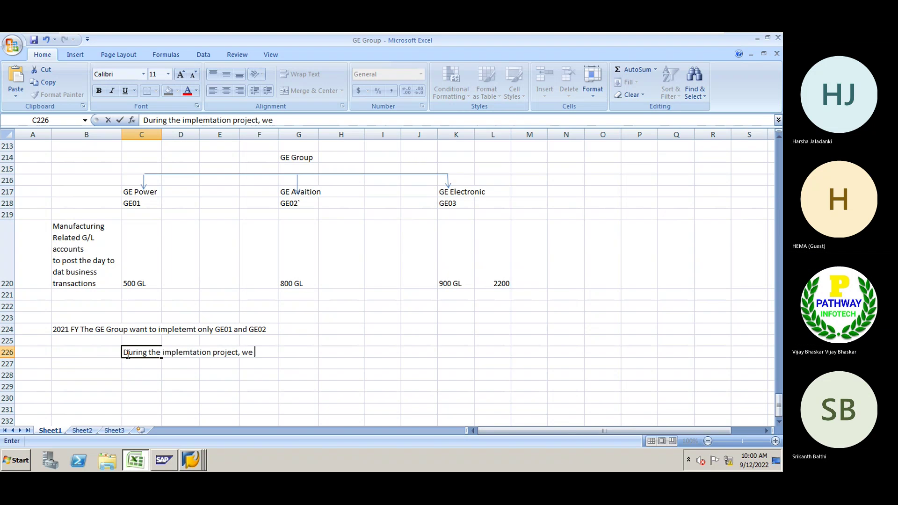
{"action": "key", "text": "BackSpace"}
{"action": "key", "text": "BackSpace"}
{"action": "type", "text": "need to create all the"}
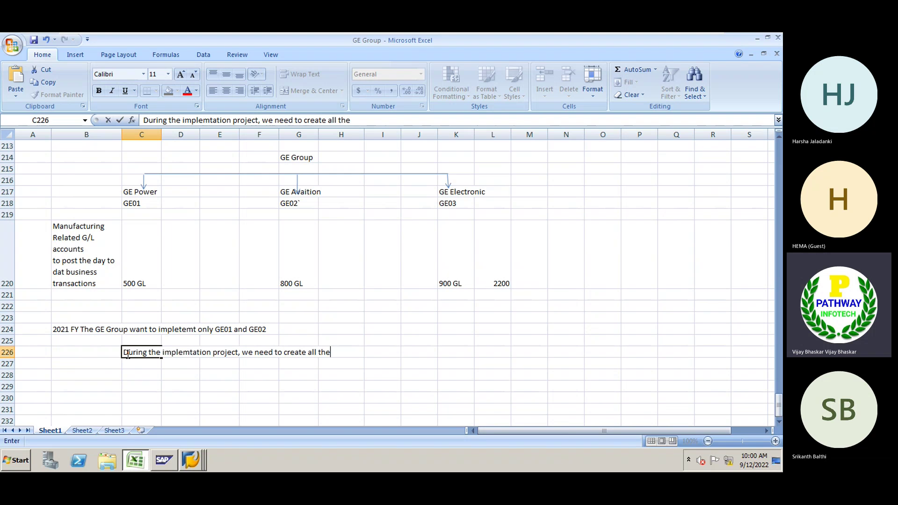
{"action": "type", "text": " 2200 "}
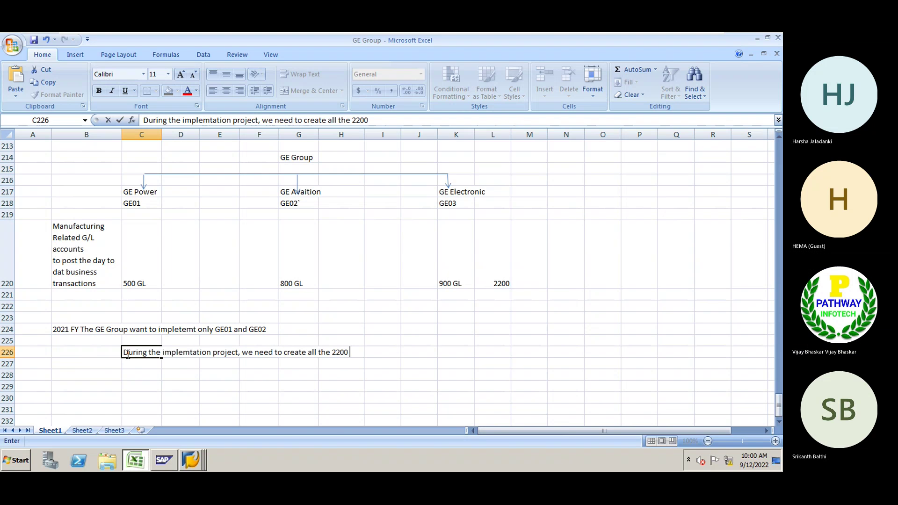
{"action": "type", "text": "GL accoungts"}
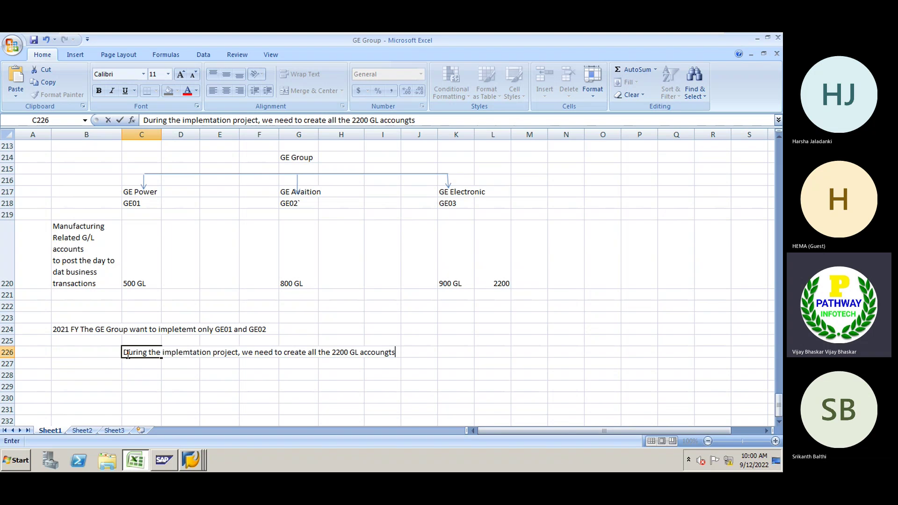
{"action": "key", "text": "BackSpace"}
{"action": "key", "text": "BackSpace"}
{"action": "key", "text": "BackSpace"}
{"action": "type", "text": "ts ate Chrt of a"}
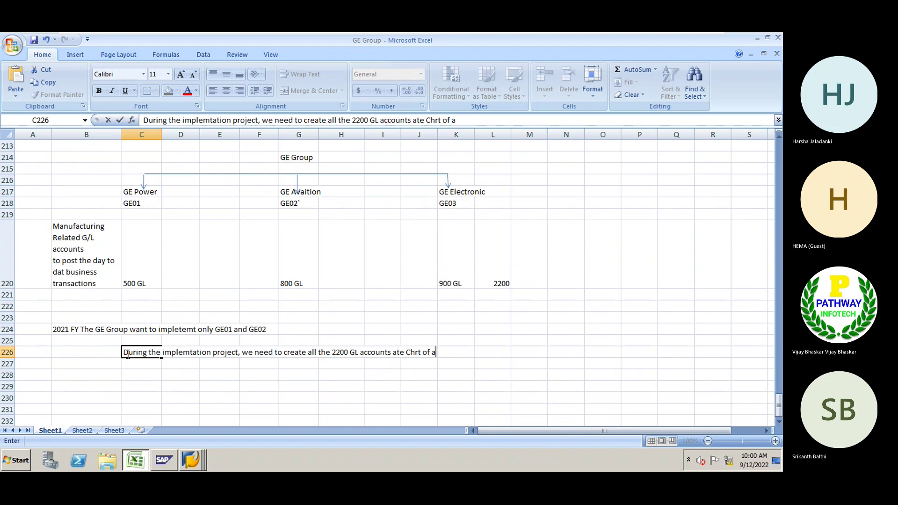
{"action": "type", "text": "ccounts lebvel"}
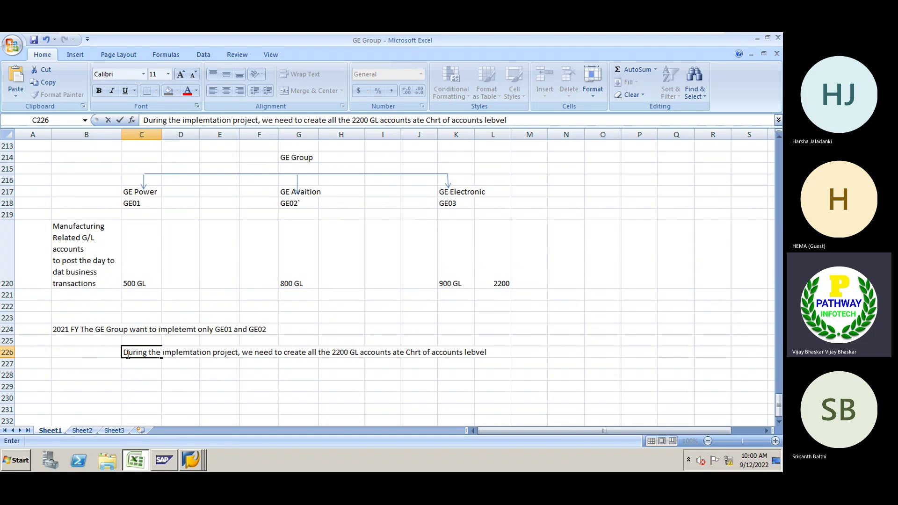
{"action": "key", "text": "BackSpace"}
{"action": "key", "text": "BackSpace"}
{"action": "type", "text": "vel"}
{"action": "key", "text": "Return"}
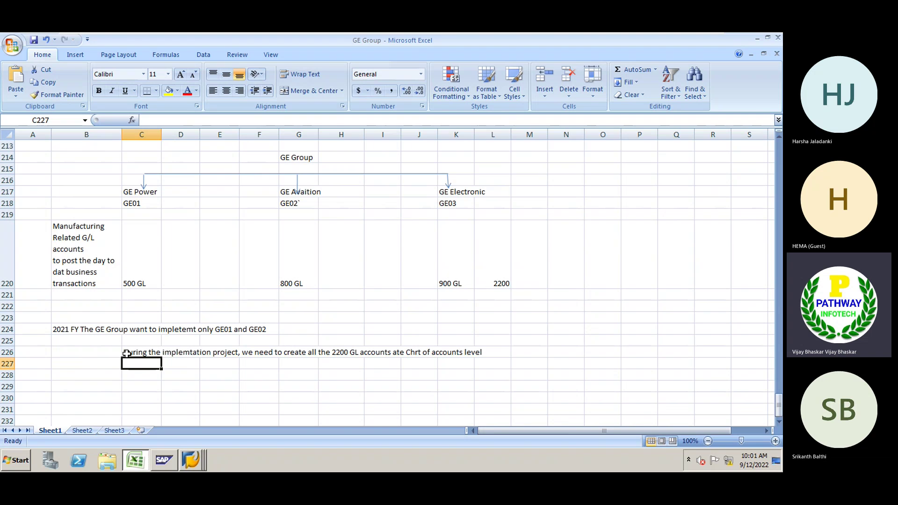
Step: Review the central G/L account screen in SAP, then GE Power's G/L accounts in C220 and the implementation note in Excel
{"action": "key", "text": "alt+Tab"}
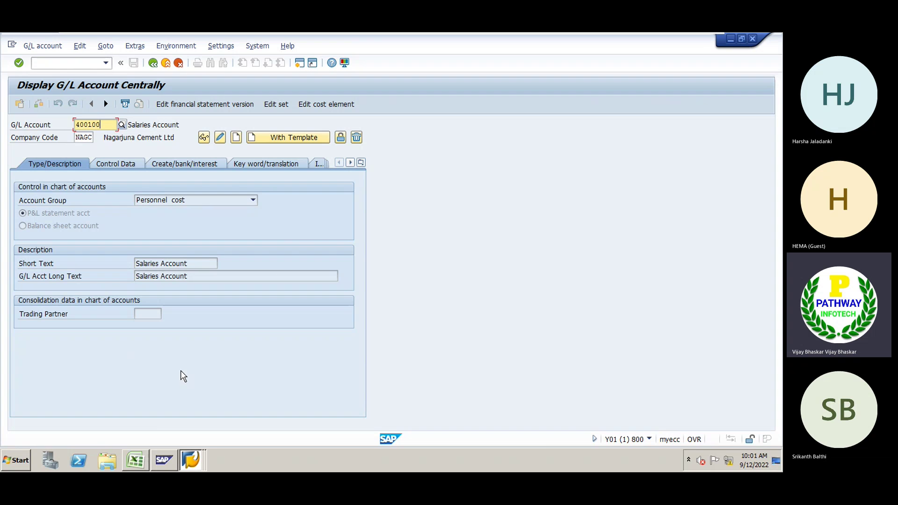
{"action": "left_click", "coordinate": [135, 460]}
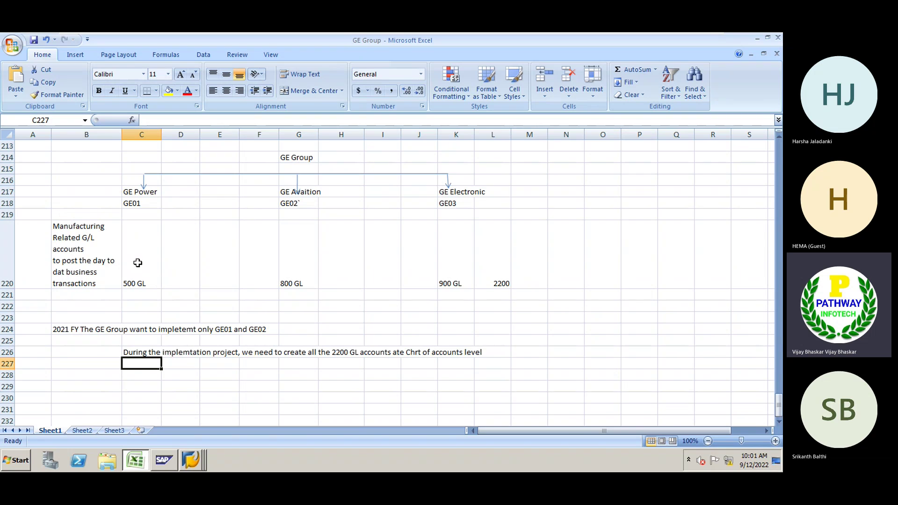
{"action": "left_click", "coordinate": [132, 282]}
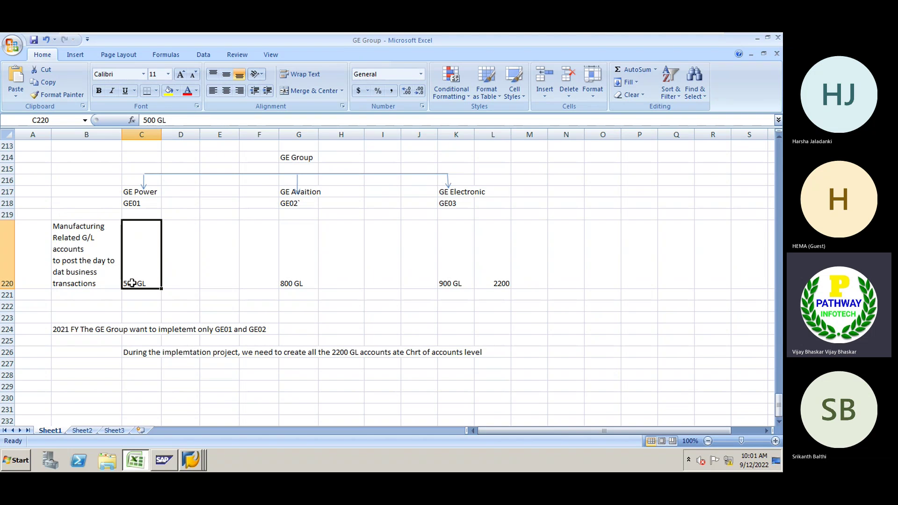
{"action": "left_click_drag", "start_coordinate": [134, 294], "coordinate": [189, 301]}
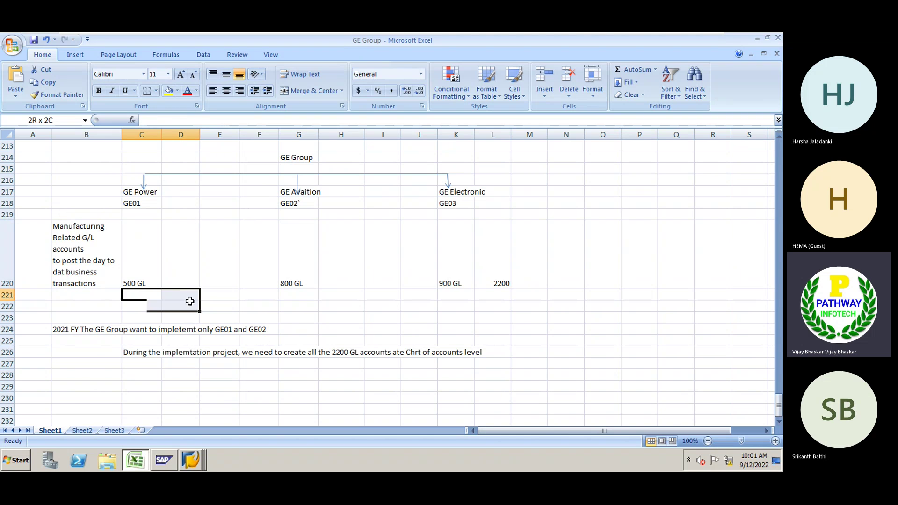
{"action": "left_click", "coordinate": [355, 353]}
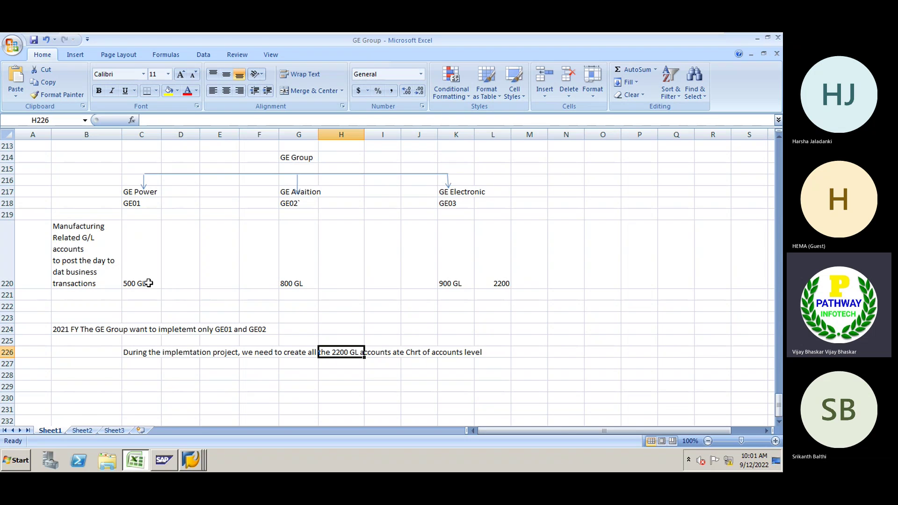